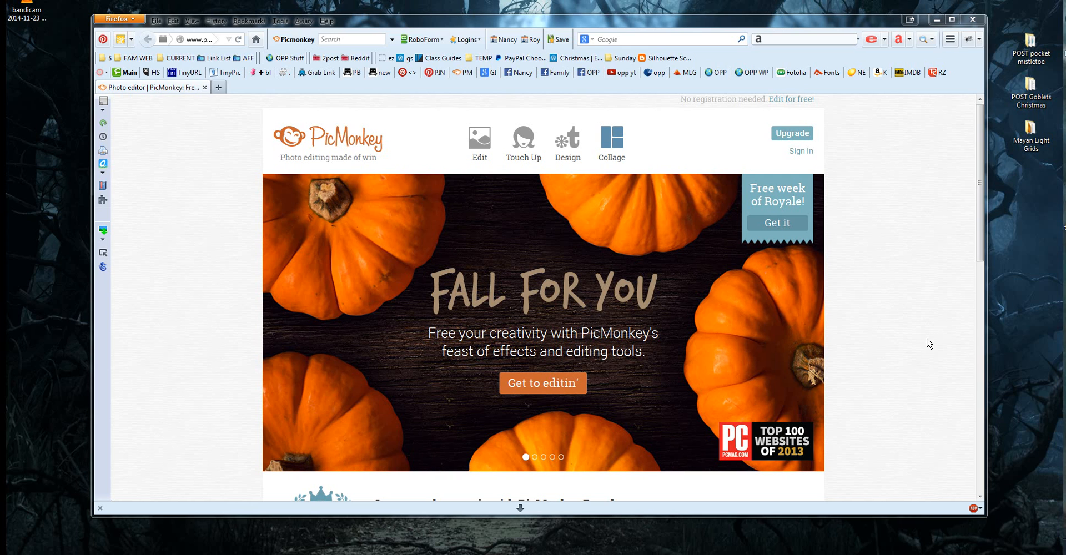
# - Open the photo DSC_0087.JPG from the computer's Desktop for editing
pyautogui.moveTo(460, 143)
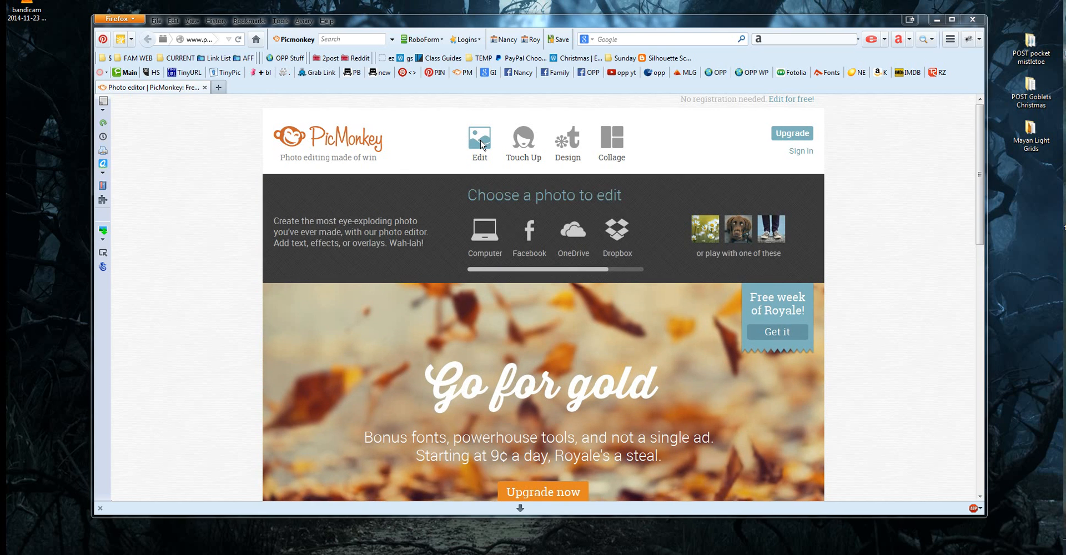
pyautogui.click(484, 230)
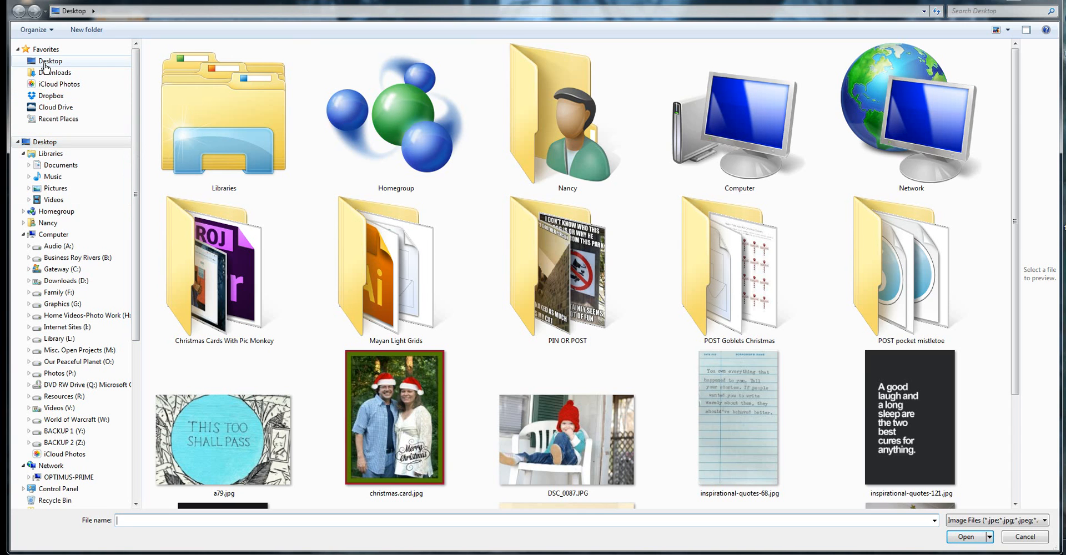
pyautogui.click(561, 452)
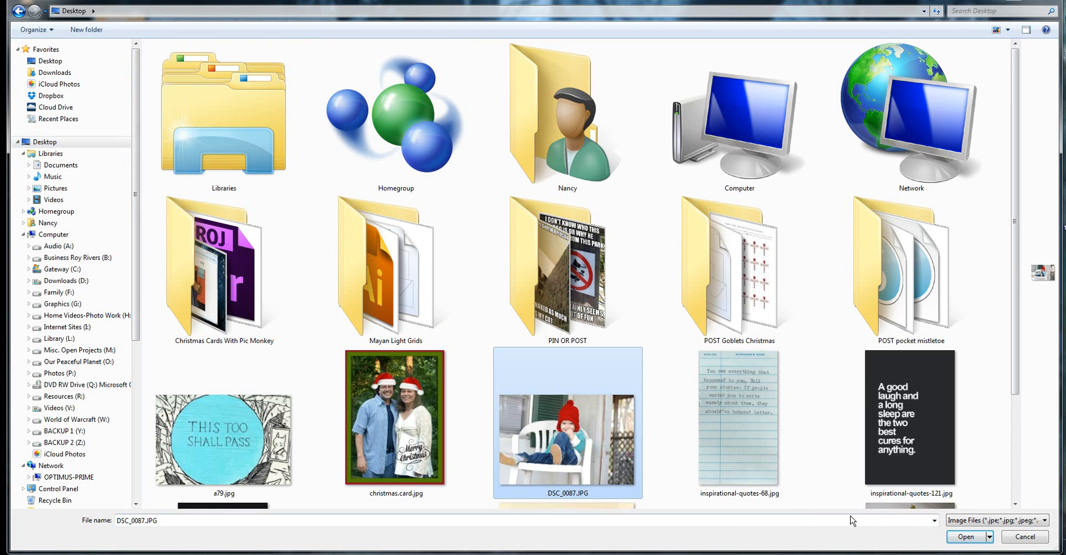
pyautogui.click(965, 537)
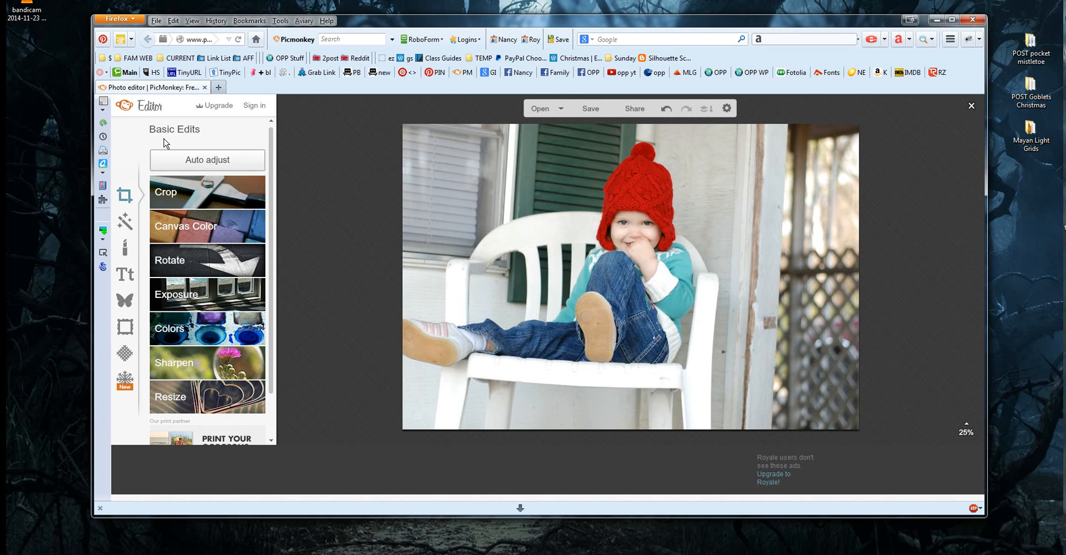
# - Crop the photo to 5 x 7 portrait proportions, framing the child in the red hat
pyautogui.click(185, 195)
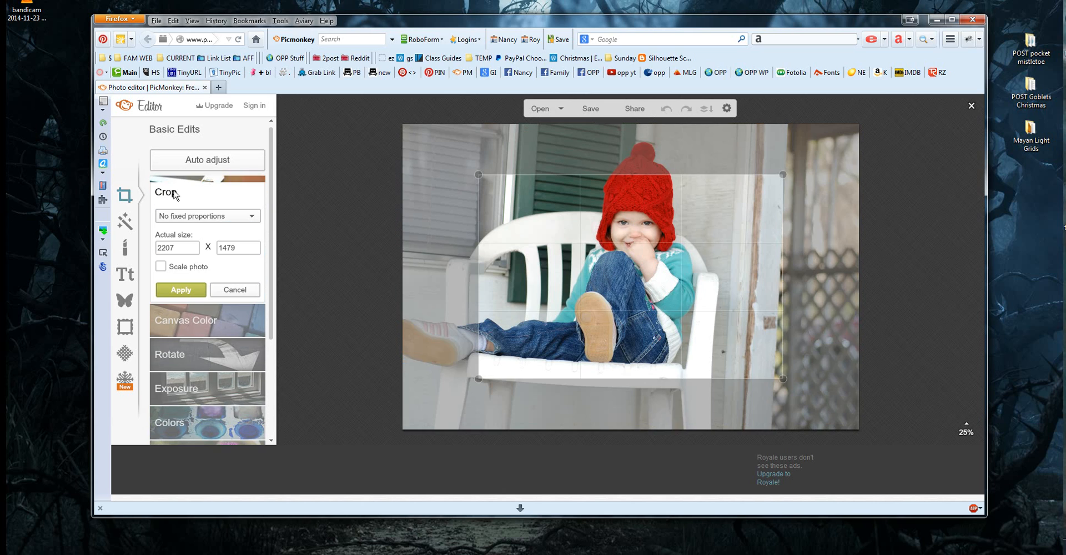
pyautogui.click(253, 217)
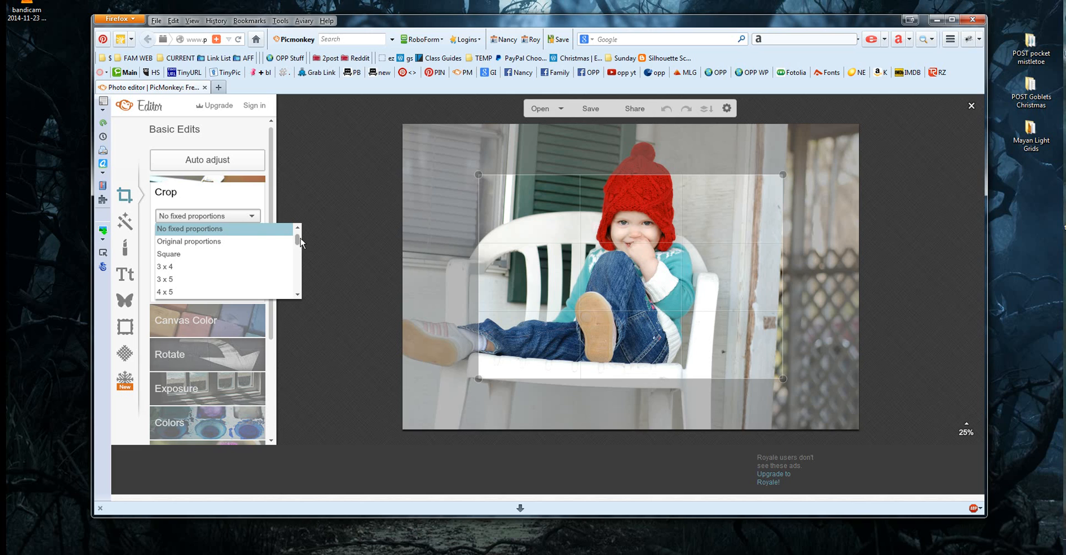
pyautogui.scroll(-1, 300, 239)
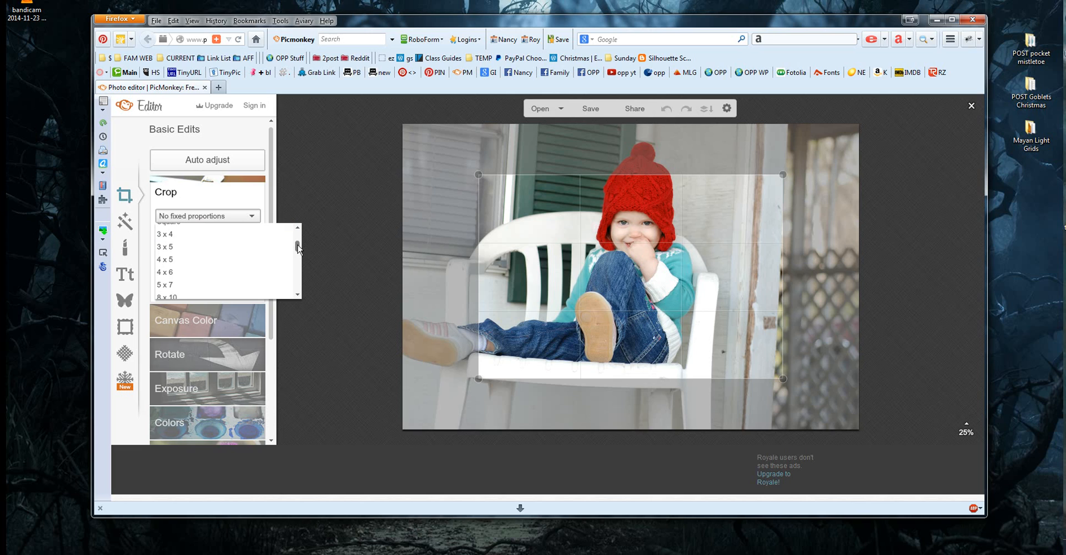
pyautogui.click(171, 276)
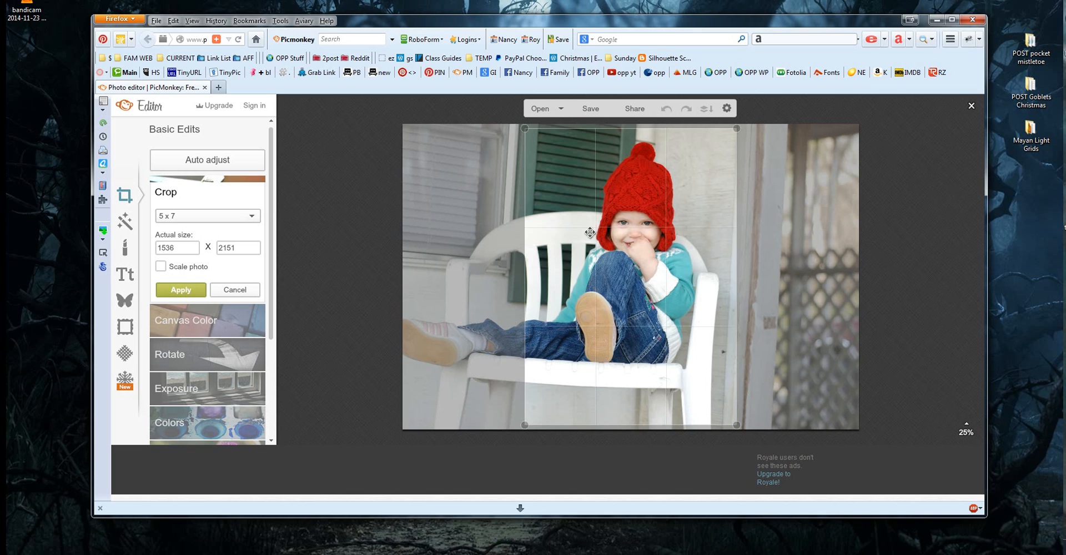
pyautogui.moveTo(662, 311); pyautogui.dragTo(623, 327)
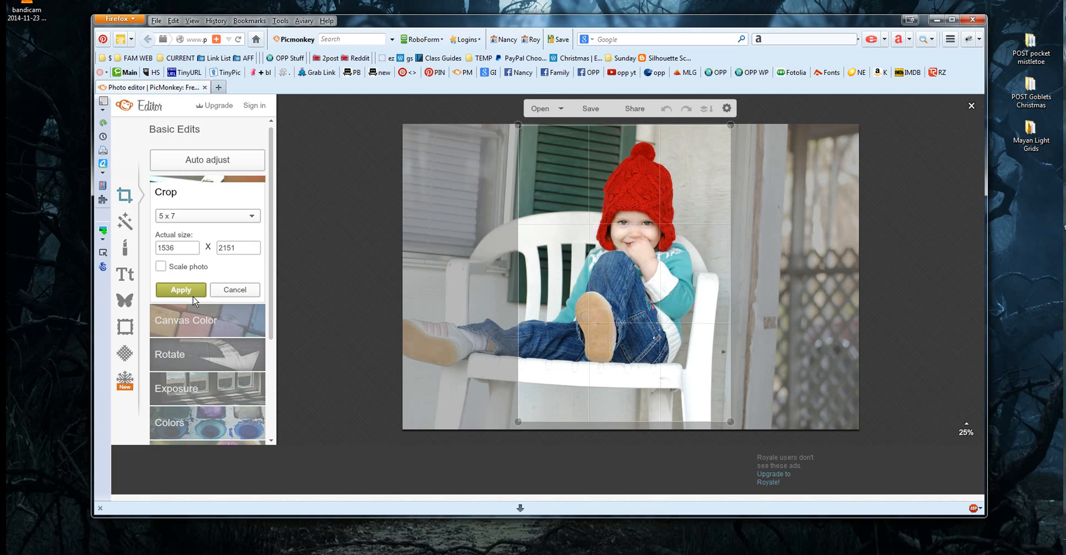
pyautogui.moveTo(600, 271); pyautogui.dragTo(613, 272)
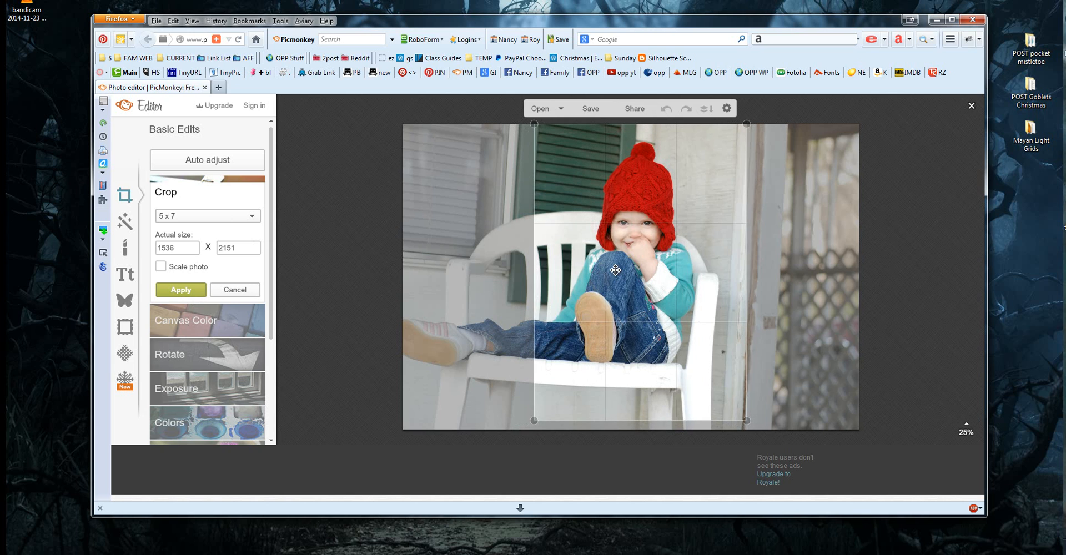
pyautogui.click(189, 292)
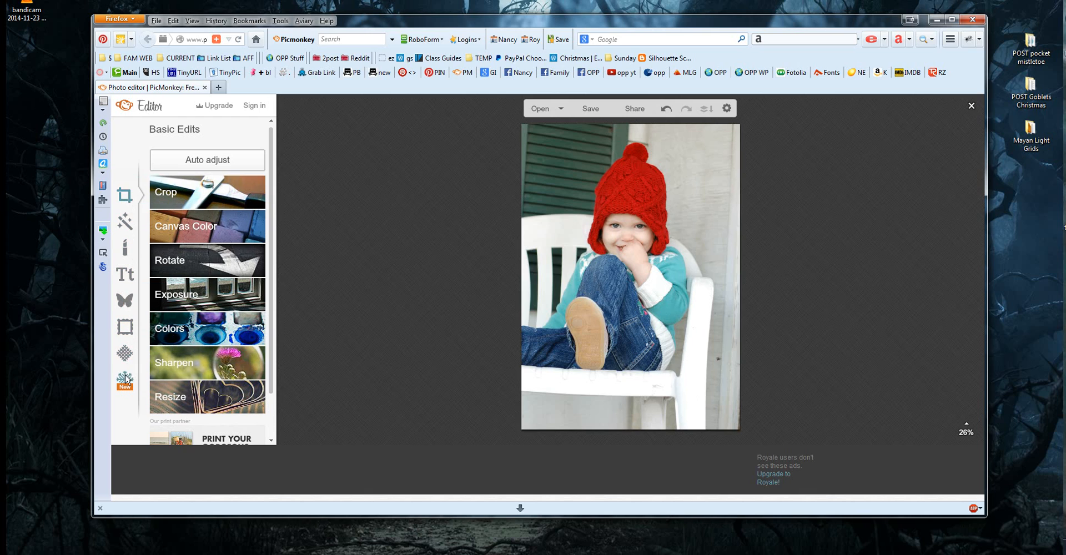
# - Try the Simple Edge, Rounded Corners and Museum Matte frames on the photo, reducing the matte's inner thickness to 0
pyautogui.click(124, 329)
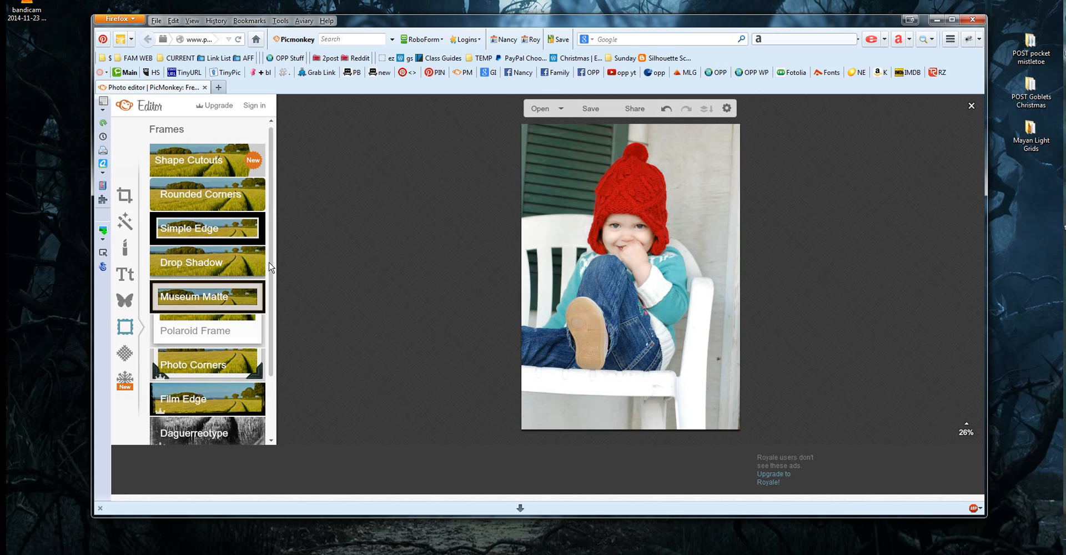
pyautogui.moveTo(272, 304); pyautogui.dragTo(270, 257)
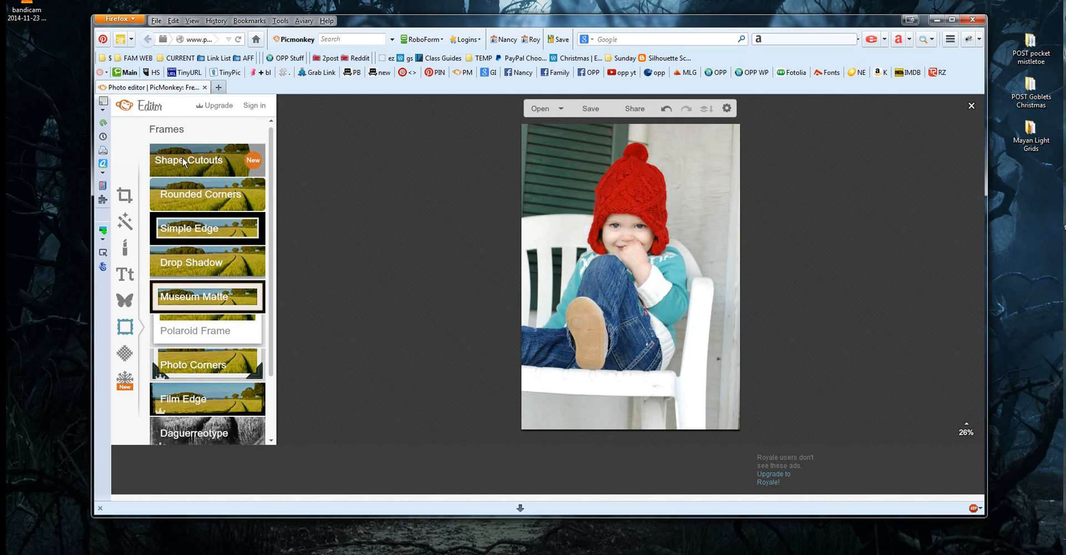
pyautogui.click(178, 238)
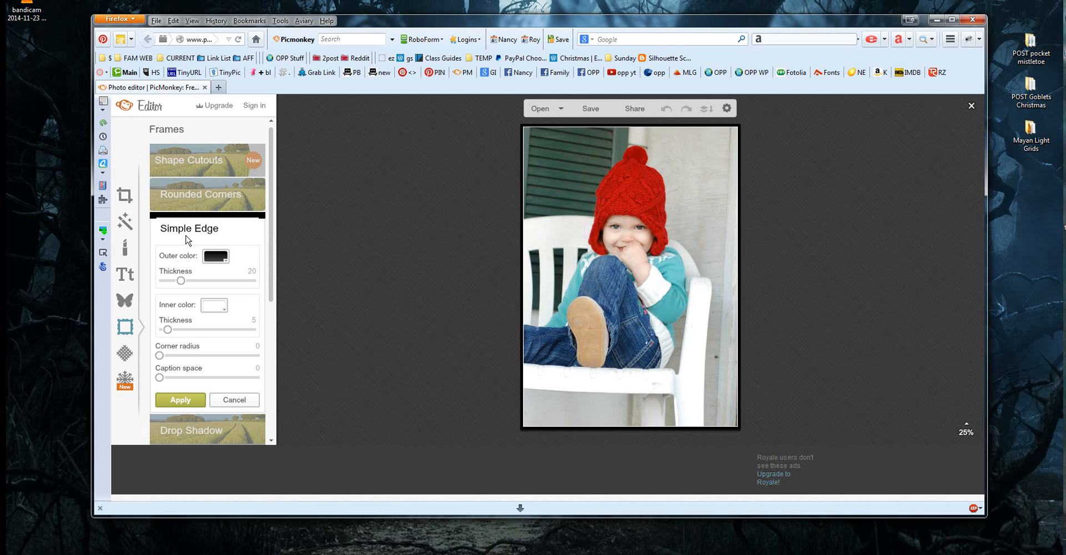
pyautogui.click(222, 197)
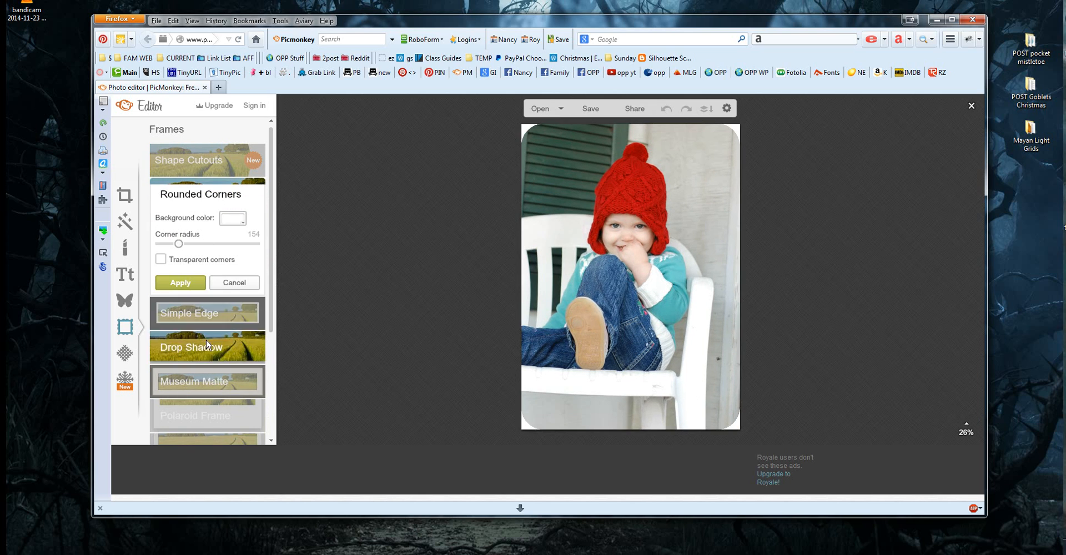
pyautogui.click(207, 384)
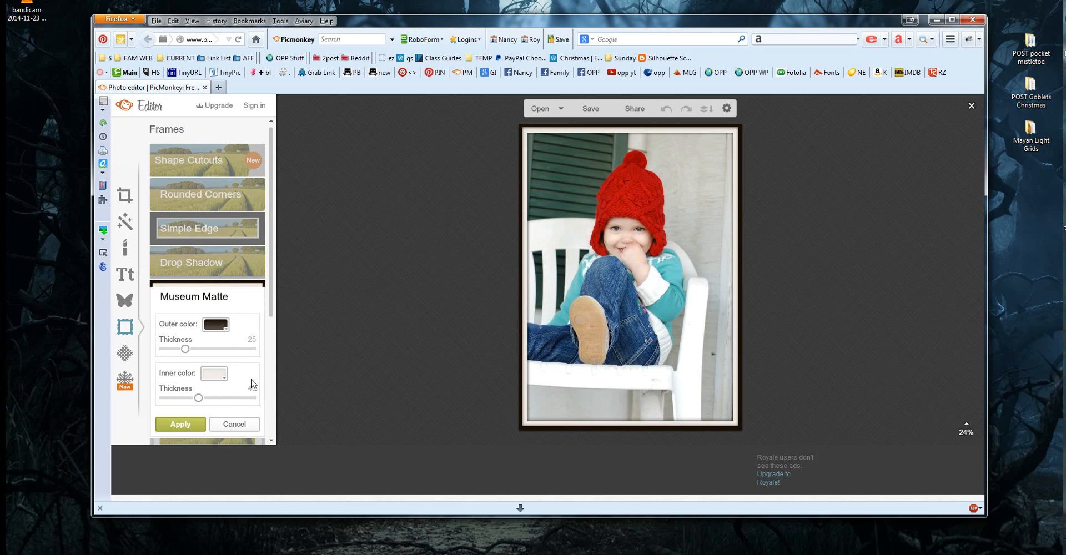
pyautogui.moveTo(200, 399); pyautogui.dragTo(163, 398)
# - Discard the pending matte and apply a circular Shape Cutout, moved up to center on the child, with transparent background
pyautogui.click(185, 162)
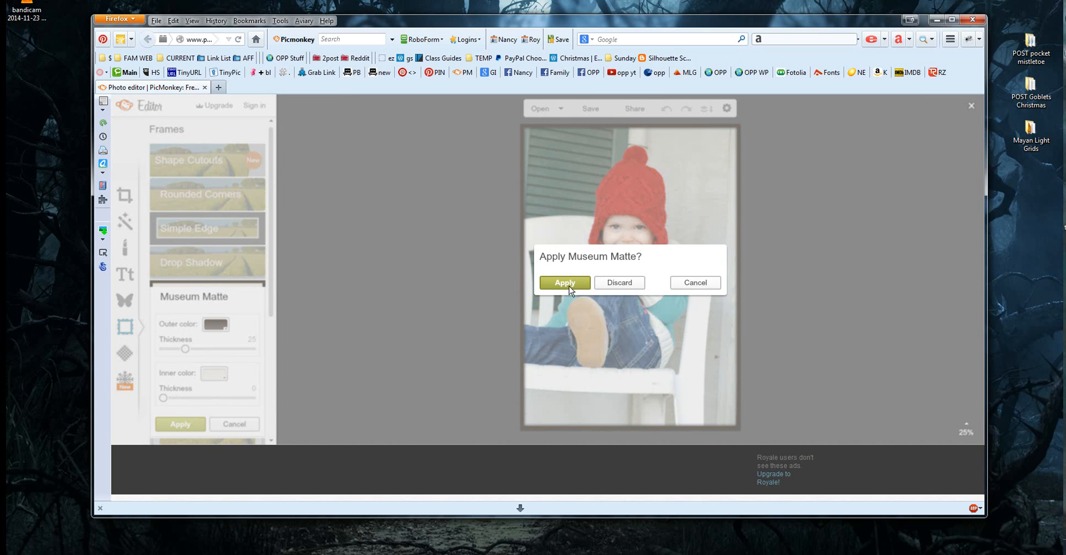
pyautogui.click(619, 283)
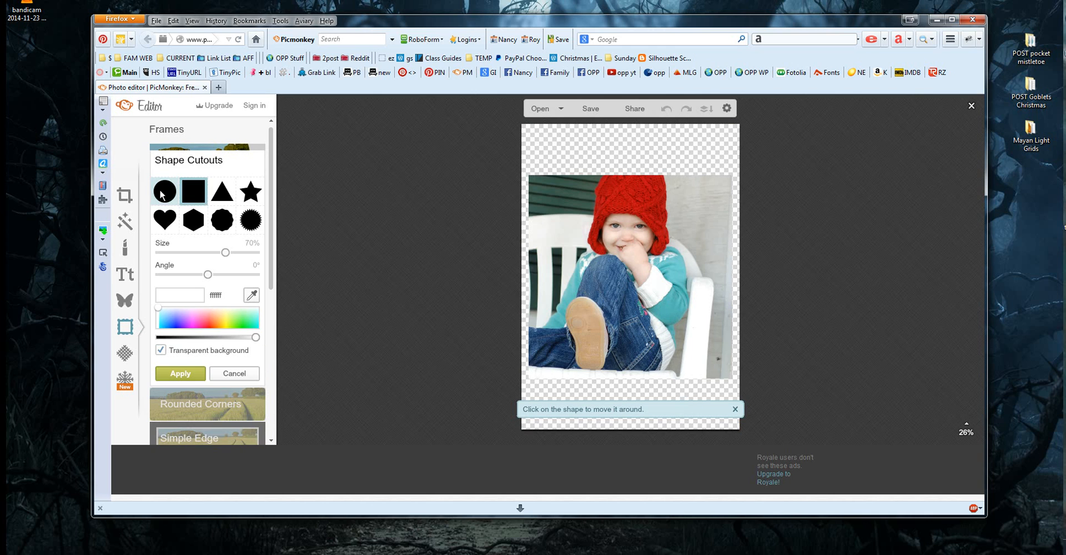
pyautogui.moveTo(640, 334); pyautogui.dragTo(654, 287)
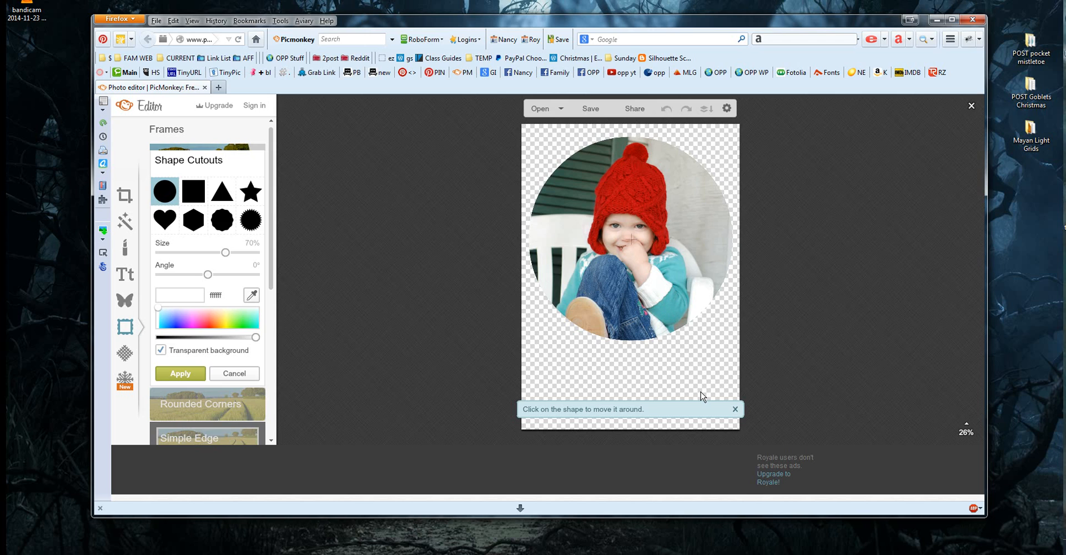
pyautogui.click(179, 375)
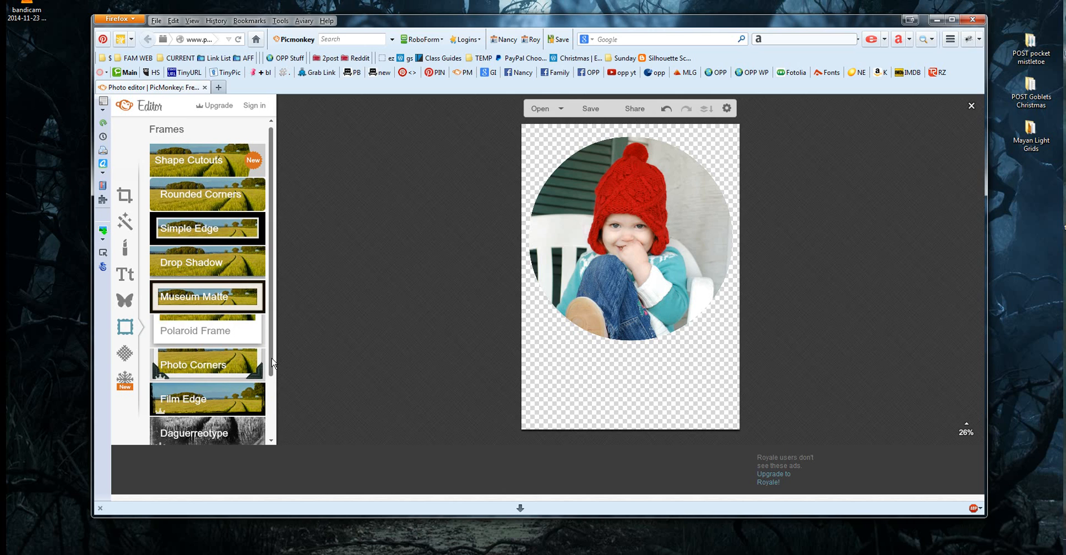
# - Try the Simple Edge and Daguerreotype frames on the circular cutout
pyautogui.scroll(-1, 272, 363)
pyautogui.scroll(1, 272, 362)
pyautogui.click(209, 234)
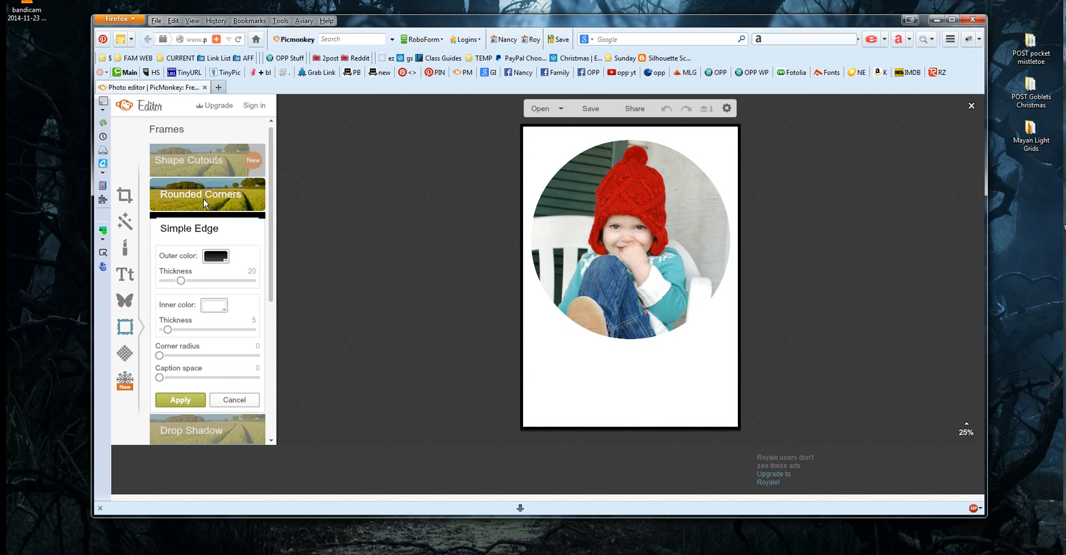
pyautogui.click(232, 400)
pyautogui.scroll(-3, 272, 356)
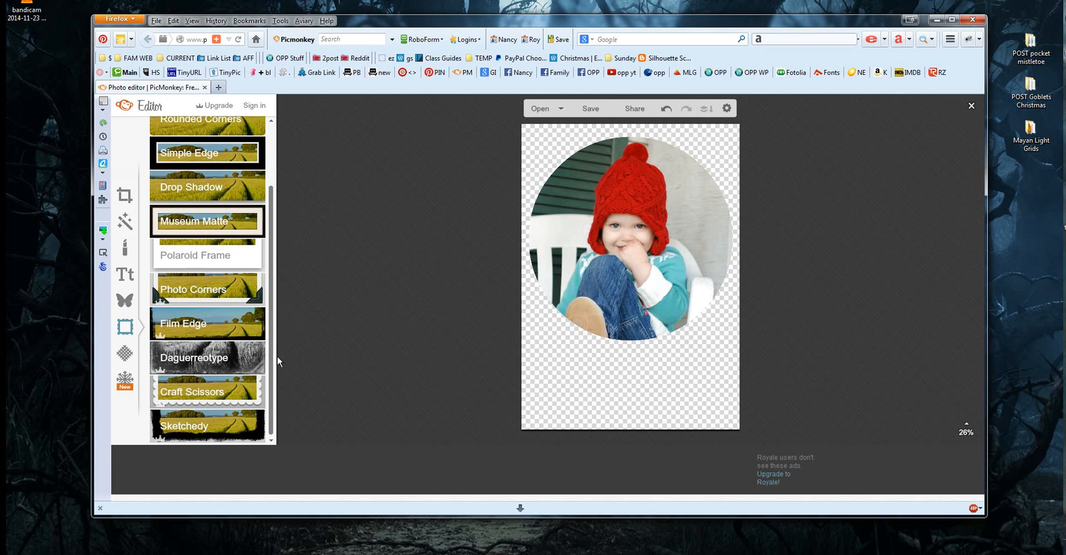
pyautogui.click(185, 359)
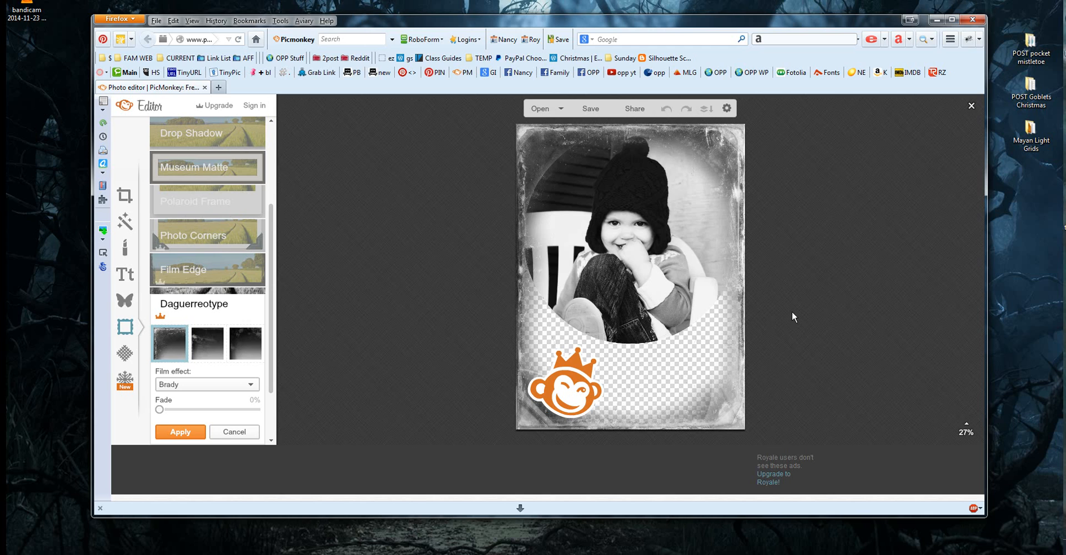
# - Add a Museum Matte frame around the circular cutout and raise its inner thickness to 57
pyautogui.moveTo(271, 302); pyautogui.dragTo(271, 206)
pyautogui.click(208, 296)
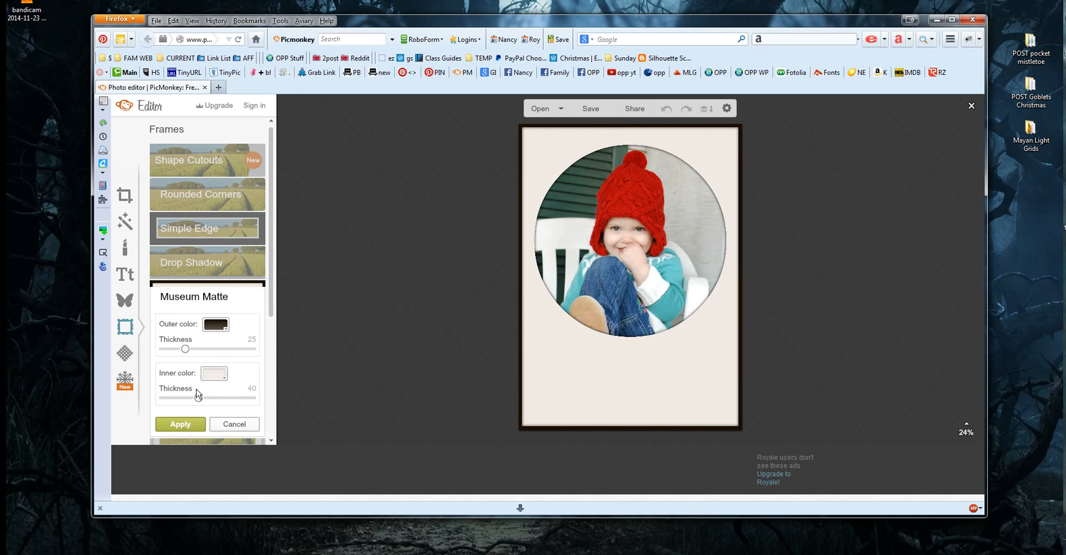
pyautogui.moveTo(198, 398)
pyautogui.mouseDown()
pyautogui.moveTo(236, 404)
pyautogui.moveTo(215, 404)
pyautogui.mouseUp()
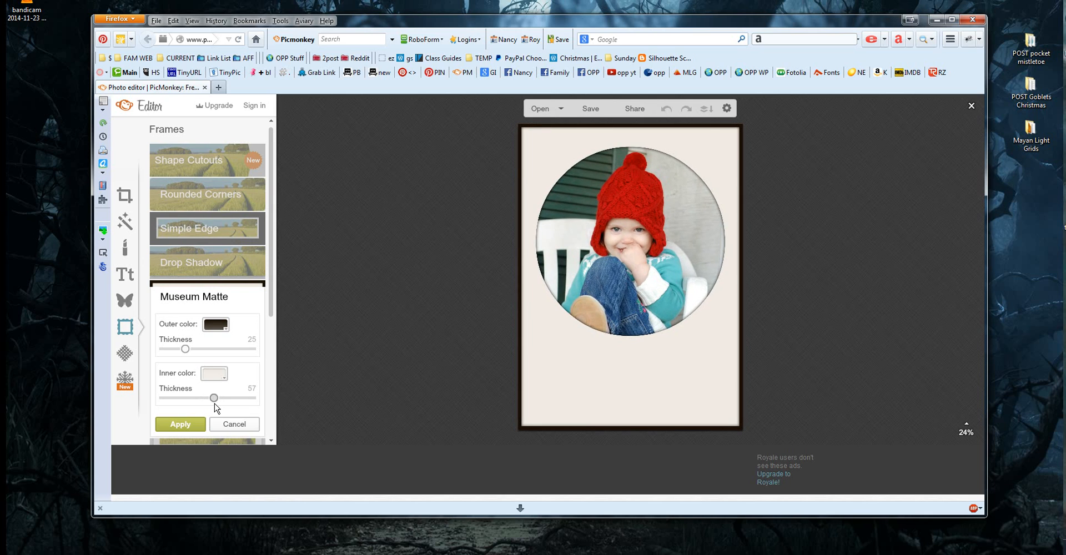
# - Set the matte's outer color to the red sampled from the child's hat
pyautogui.click(216, 325)
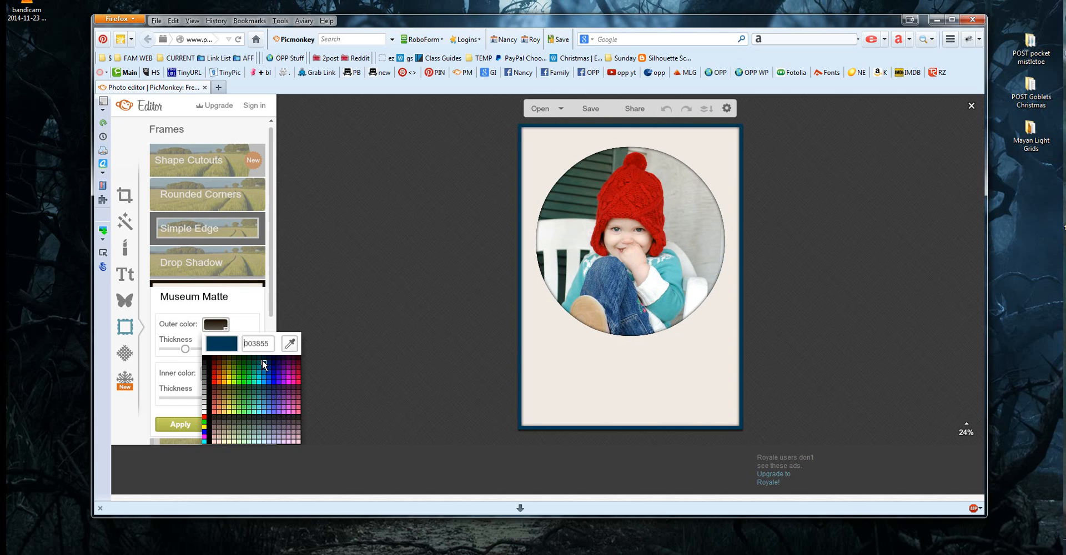
pyautogui.click(298, 375)
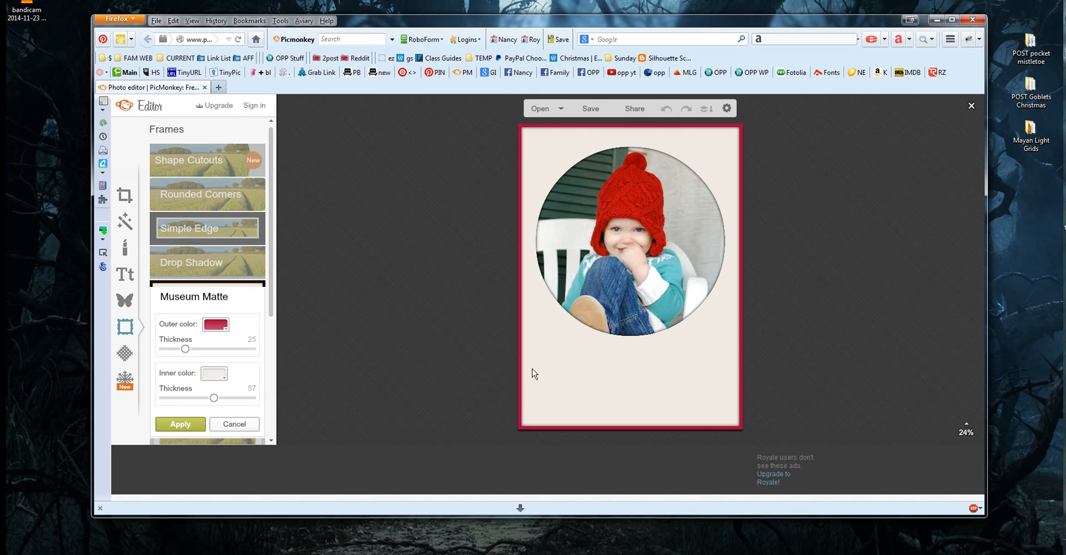
pyautogui.click(213, 327)
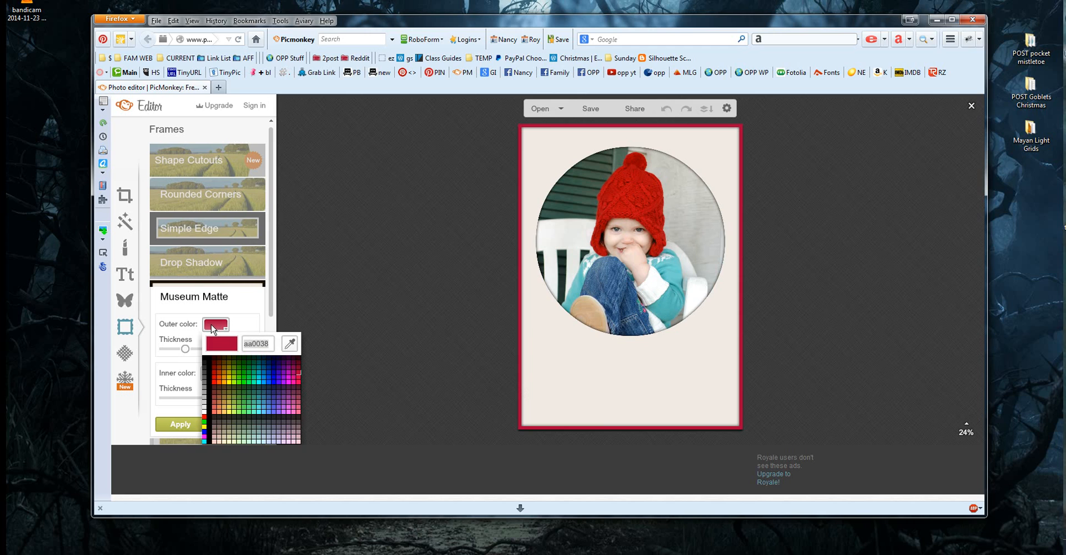
pyautogui.click(291, 344)
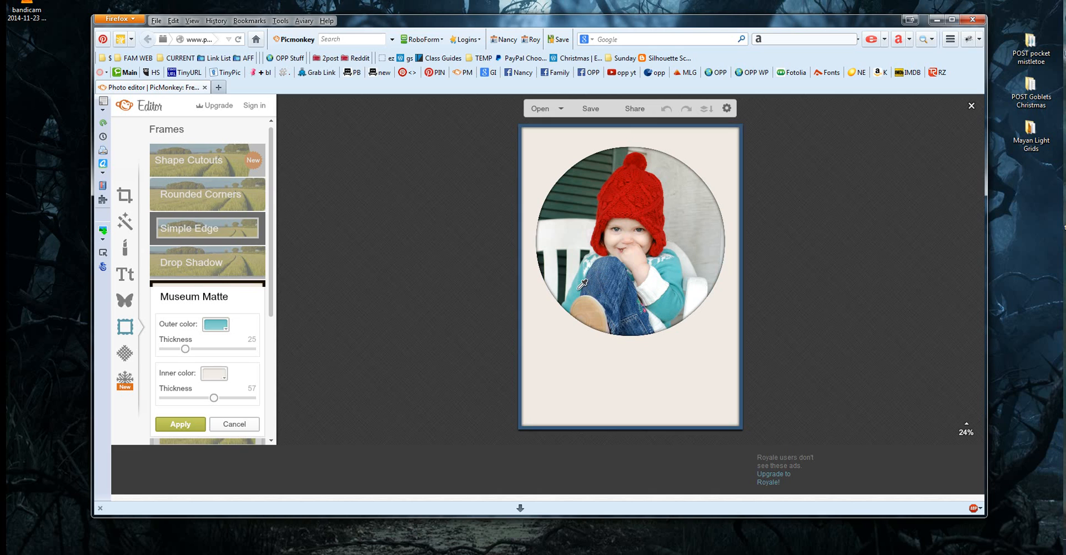
pyautogui.click(631, 191)
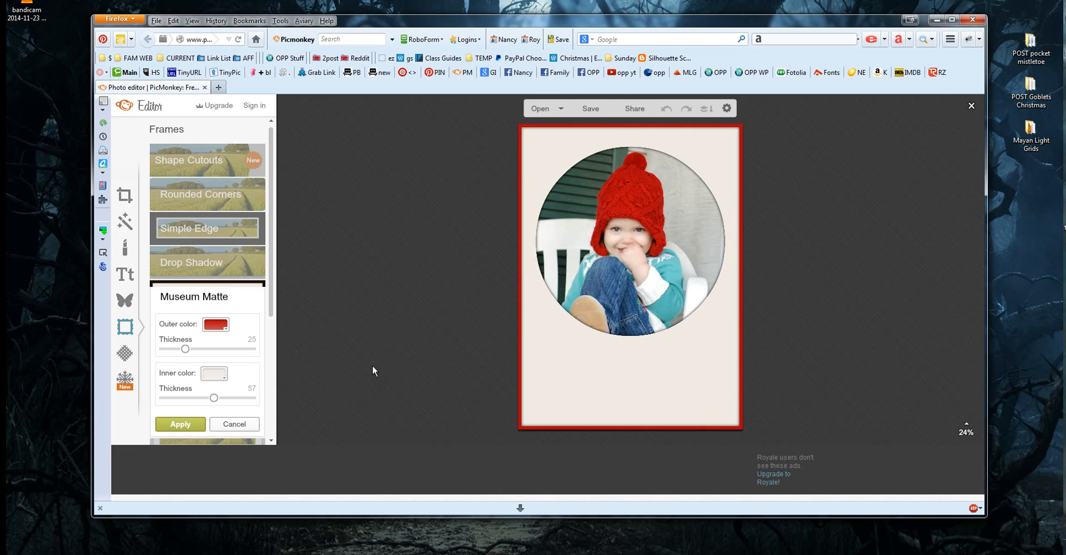
# - Set the matte's inner color to white and its inner thickness to 70
pyautogui.moveTo(215, 399); pyautogui.dragTo(238, 401)
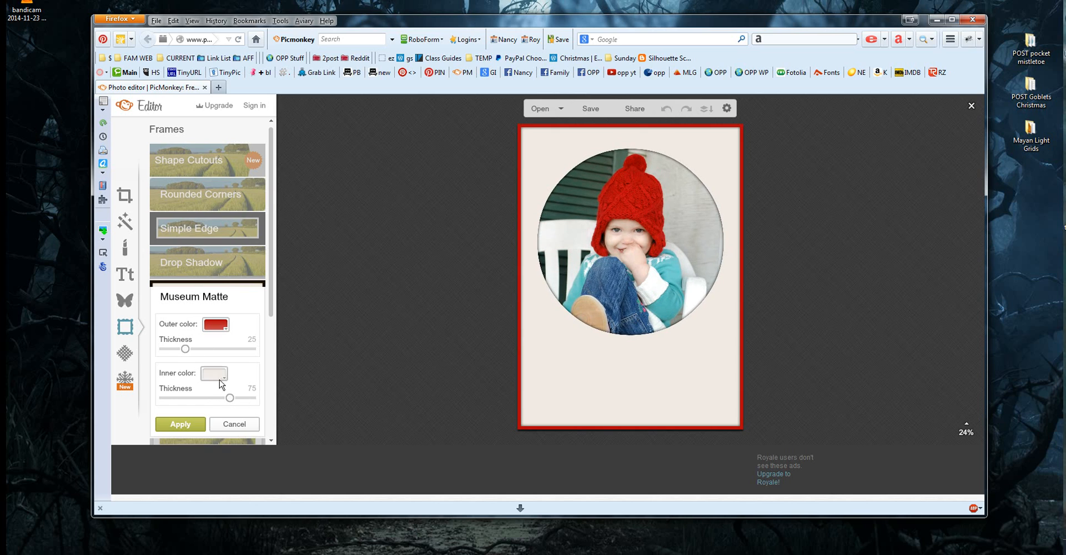
pyautogui.moveTo(233, 399); pyautogui.dragTo(236, 399)
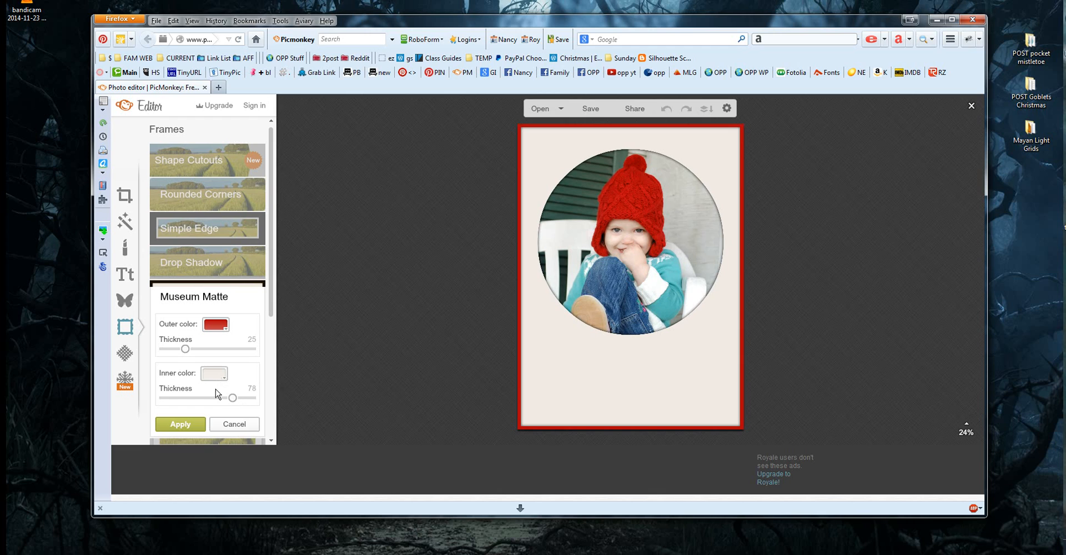
pyautogui.click(217, 377)
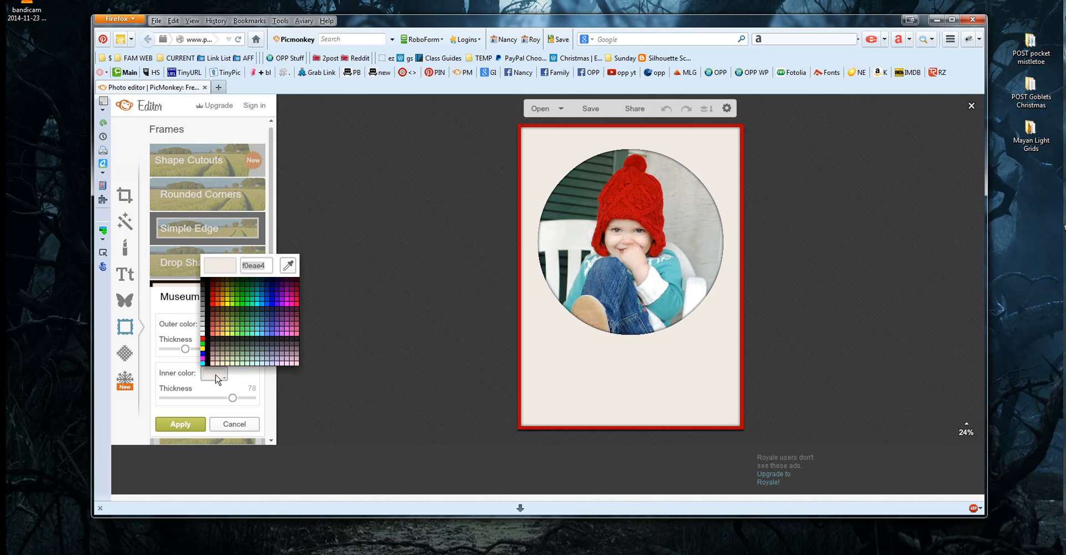
pyautogui.click(204, 334)
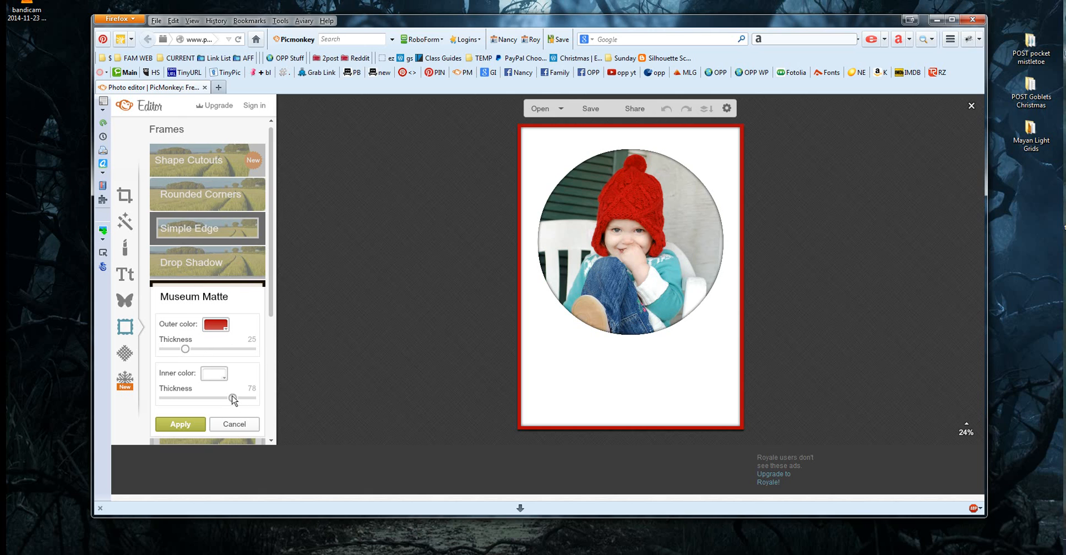
pyautogui.moveTo(233, 402); pyautogui.dragTo(226, 401)
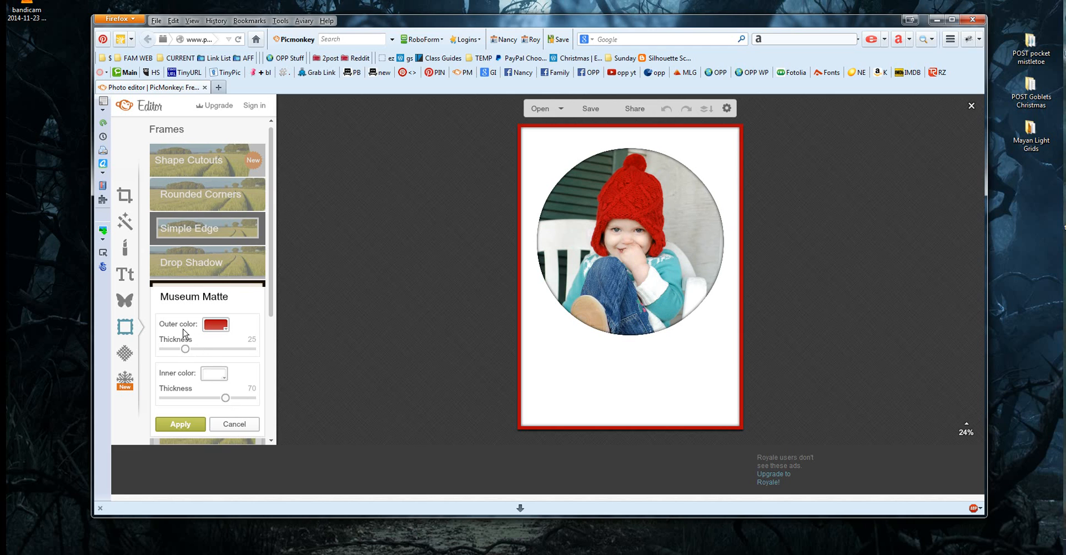
# - Set the matte's inner thickness to 83 and outer thickness to 74, and apply the Museum Matte frame
pyautogui.moveTo(222, 399); pyautogui.dragTo(238, 398)
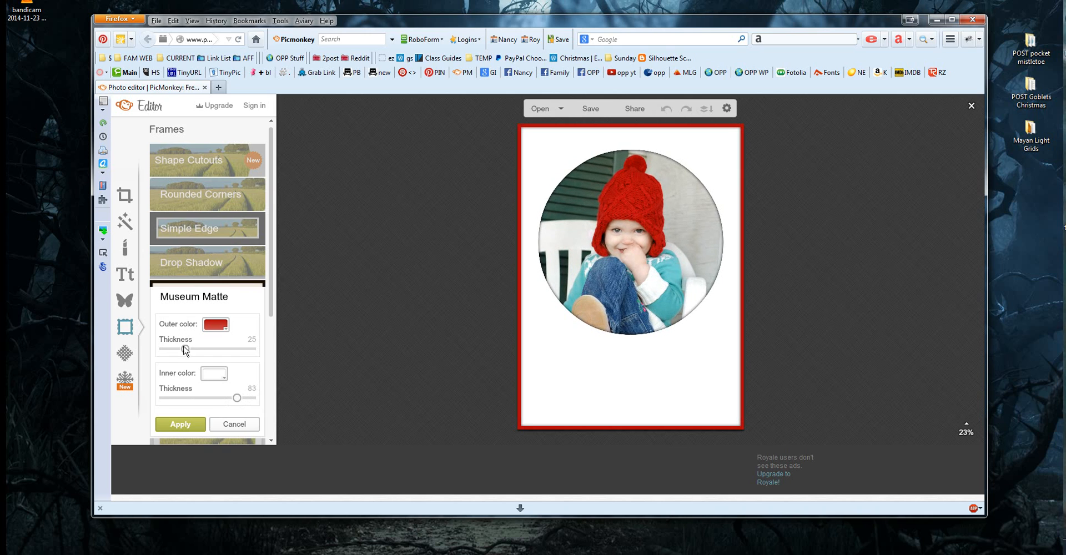
pyautogui.moveTo(185, 349); pyautogui.dragTo(229, 354)
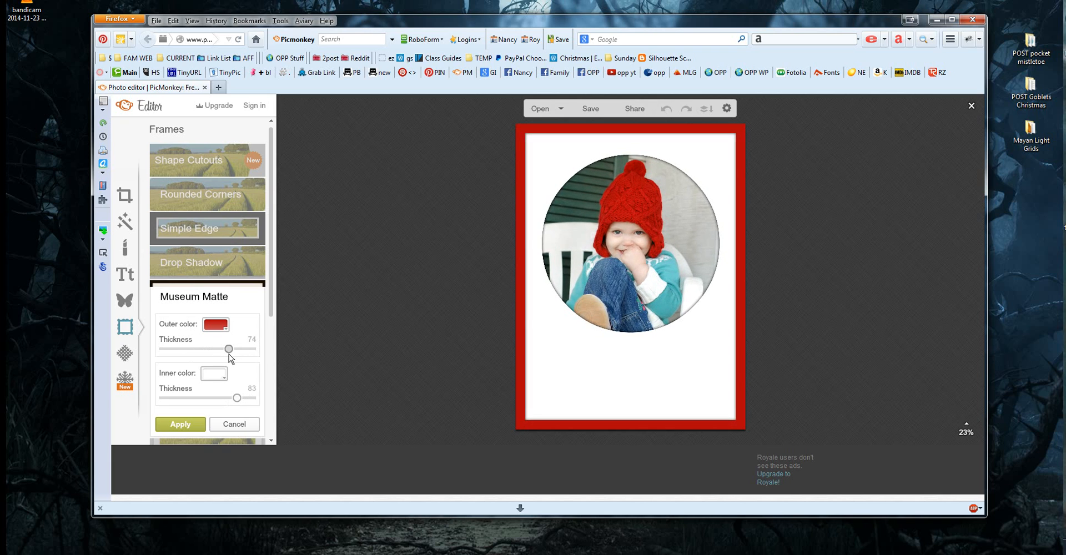
pyautogui.scroll(-1, 270, 317)
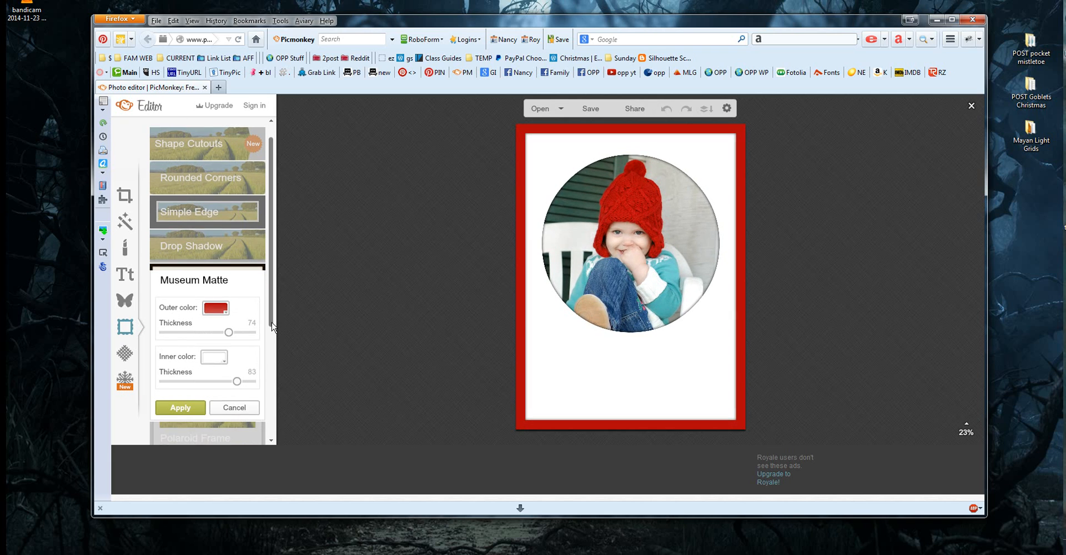
pyautogui.click(180, 407)
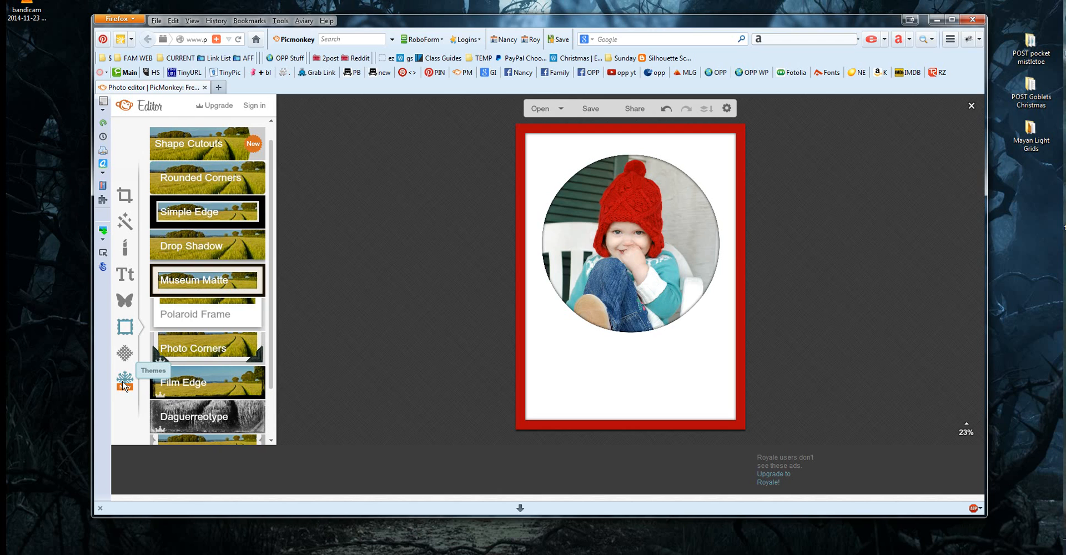
# - Look through the available themes and open the SantaLand theme
pyautogui.click(123, 387)
pyautogui.scroll(-1, 272, 263)
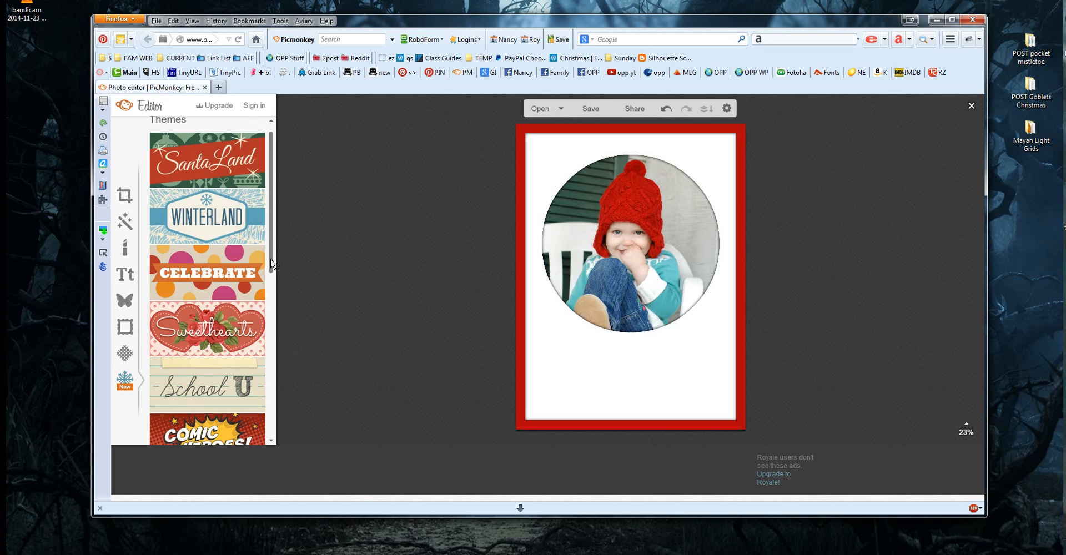
pyautogui.scroll(-7, 272, 264)
pyautogui.scroll(8, 272, 264)
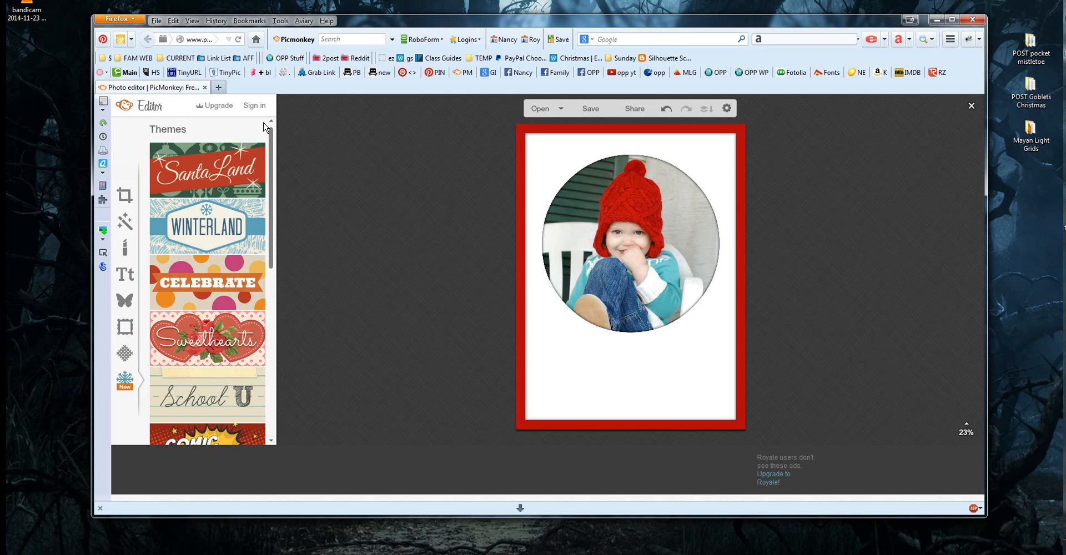
pyautogui.click(201, 173)
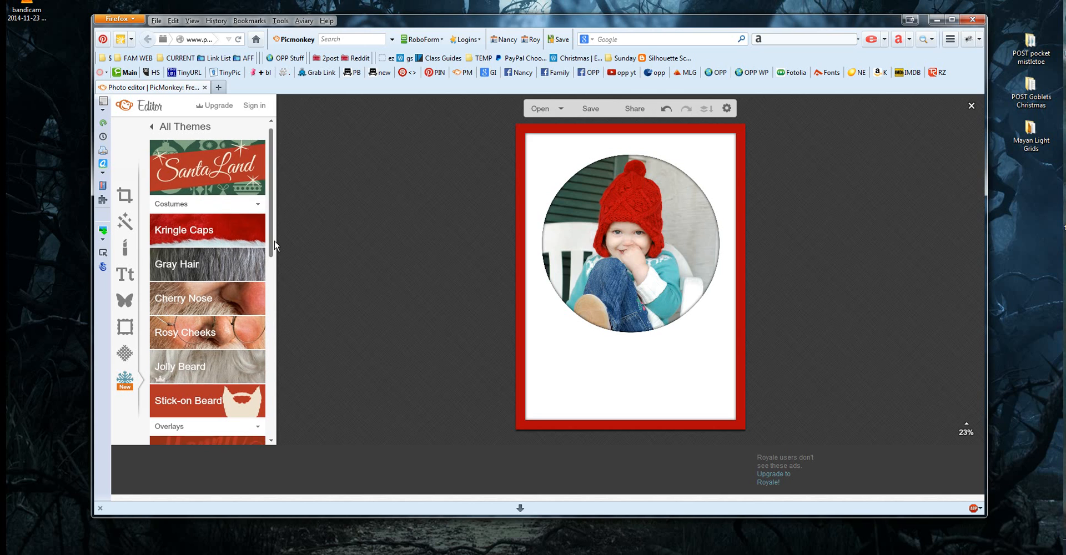
# - Collapse the Costumes, Overlays, Frames and Text categories of the SantaLand theme
pyautogui.moveTo(272, 245); pyautogui.dragTo(262, 194)
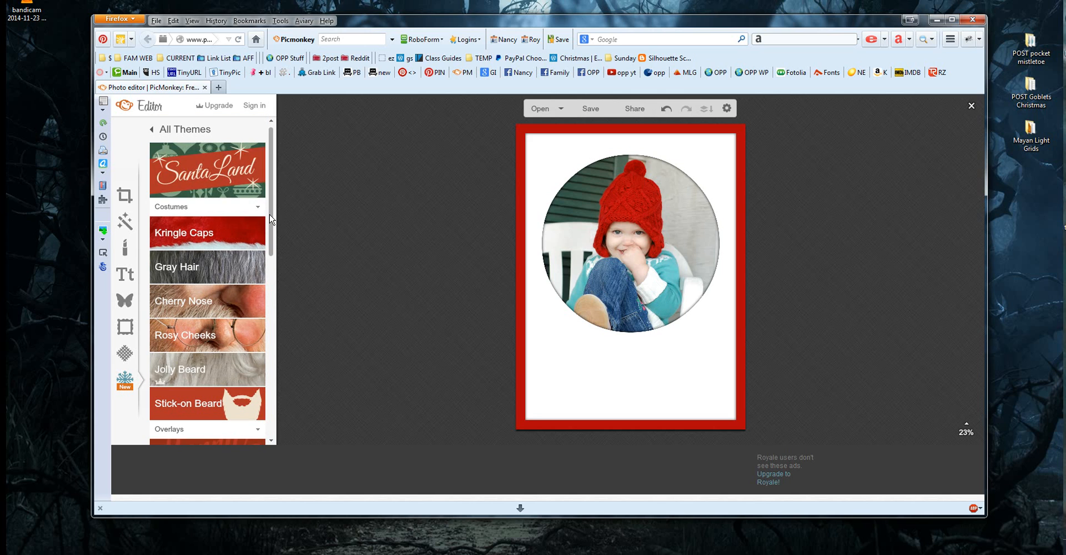
pyautogui.scroll(-1, 272, 227)
pyautogui.moveTo(272, 227)
pyautogui.mouseDown()
pyautogui.moveTo(279, 265)
pyautogui.moveTo(268, 210)
pyautogui.mouseUp()
pyautogui.click(259, 210)
pyautogui.click(258, 226)
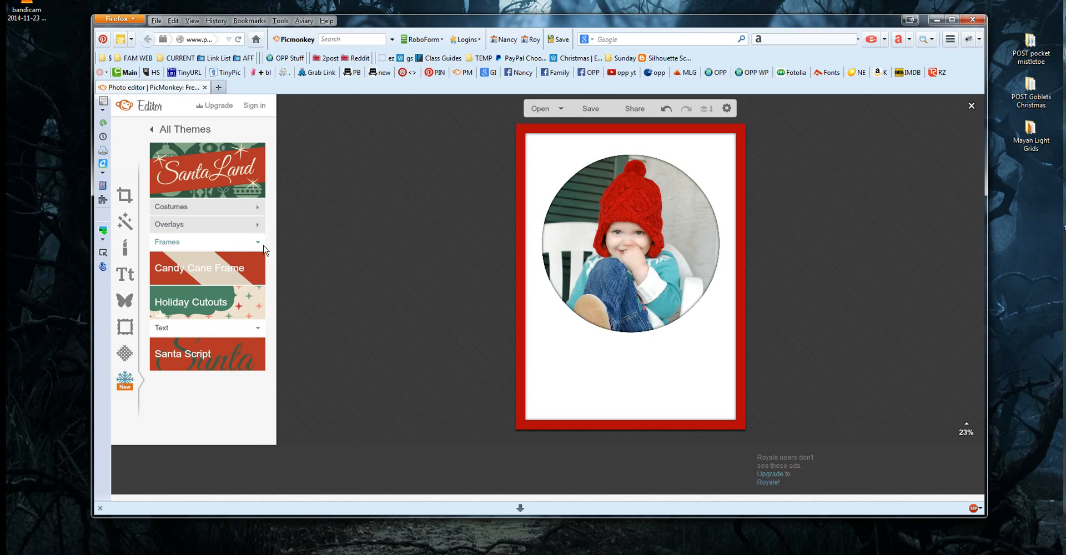
pyautogui.click(256, 245)
pyautogui.click(257, 260)
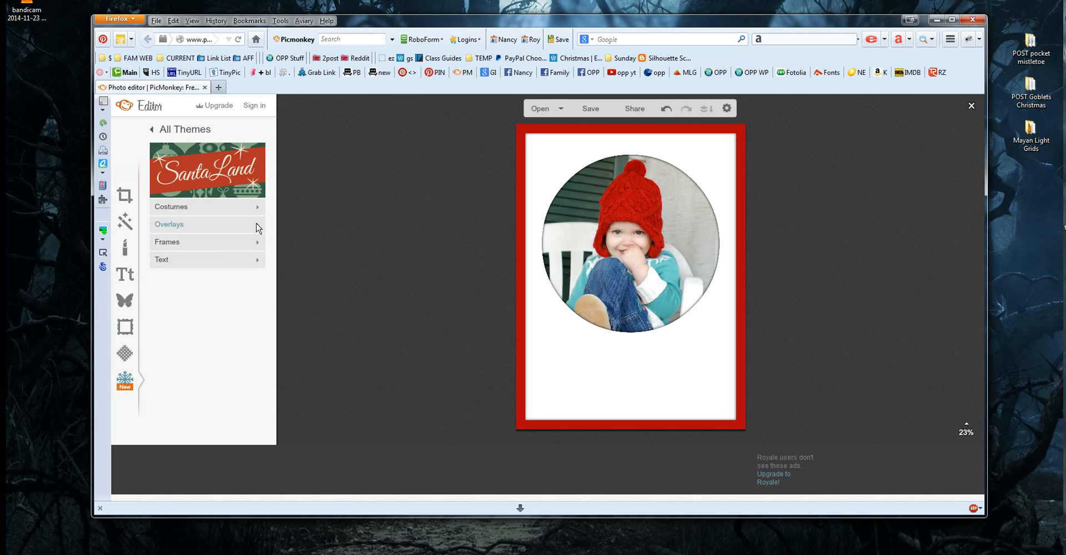
# - Try the Merry Christmas overlay from Season's Messages beneath the photo, recolored to 0b0000 and enlarged, and delete it
pyautogui.click(256, 226)
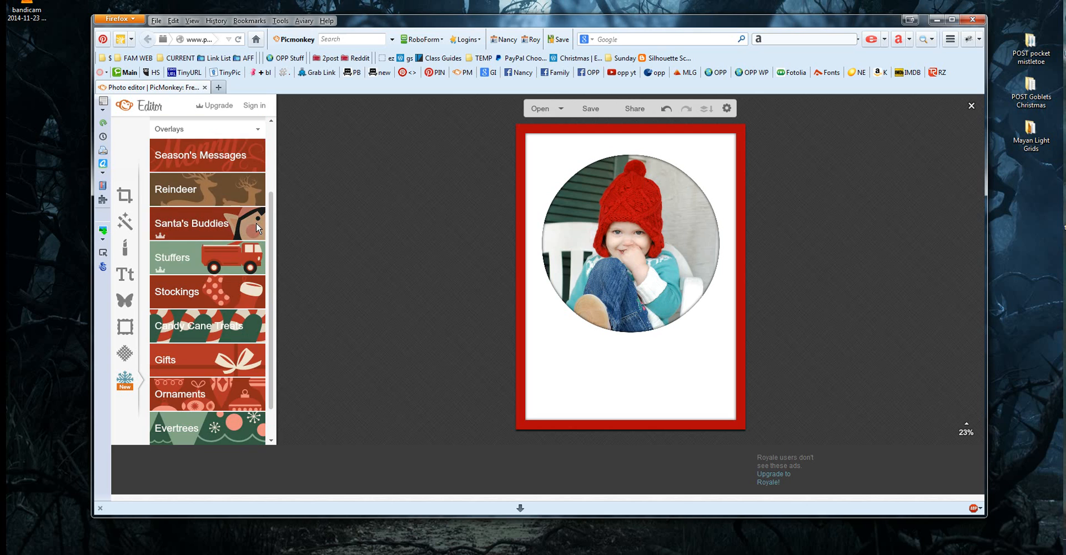
pyautogui.click(190, 161)
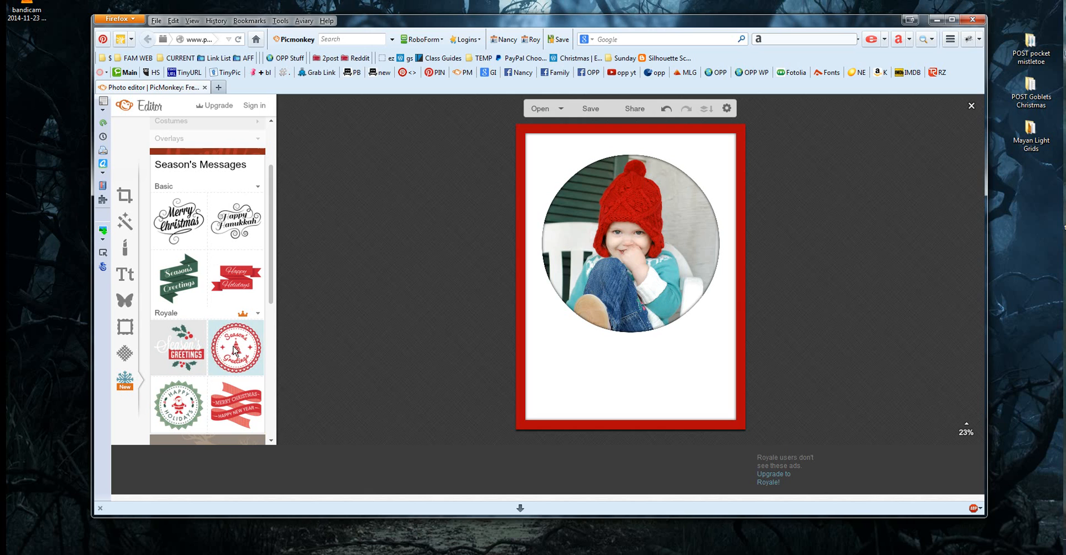
pyautogui.click(183, 222)
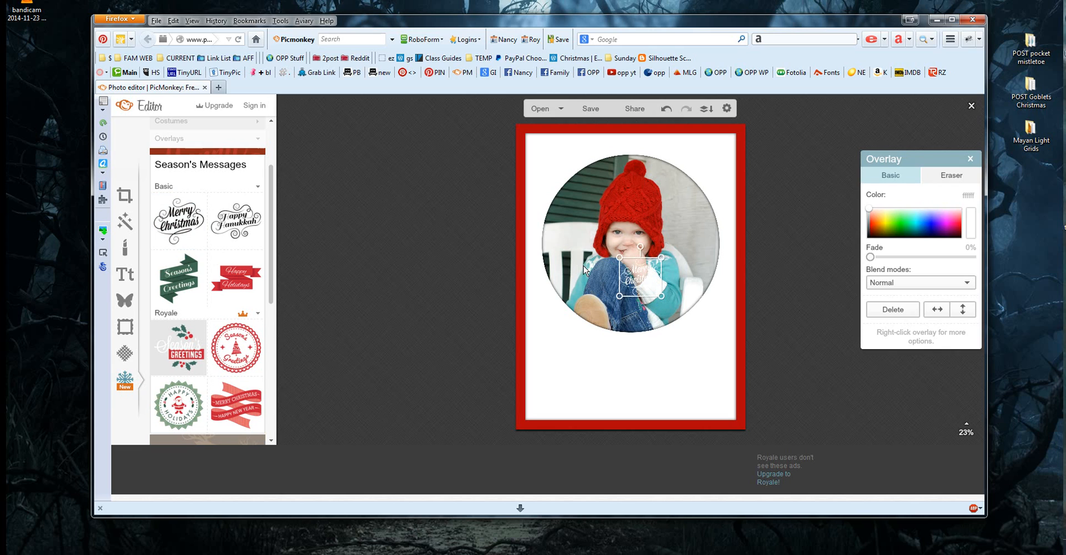
pyautogui.moveTo(639, 275); pyautogui.dragTo(583, 360)
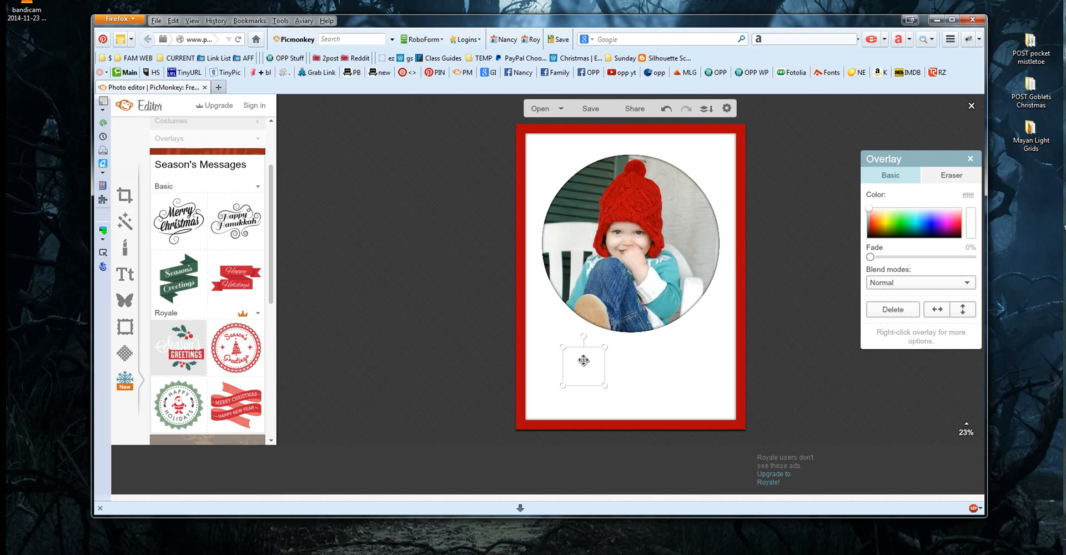
pyautogui.moveTo(868, 213); pyautogui.dragTo(962, 238)
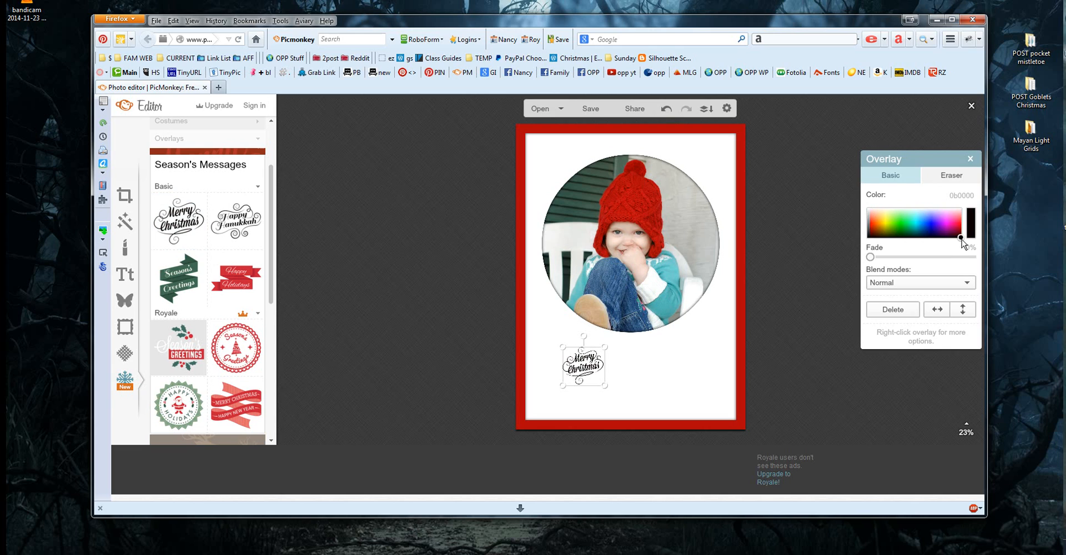
pyautogui.moveTo(607, 387); pyautogui.dragTo(649, 378)
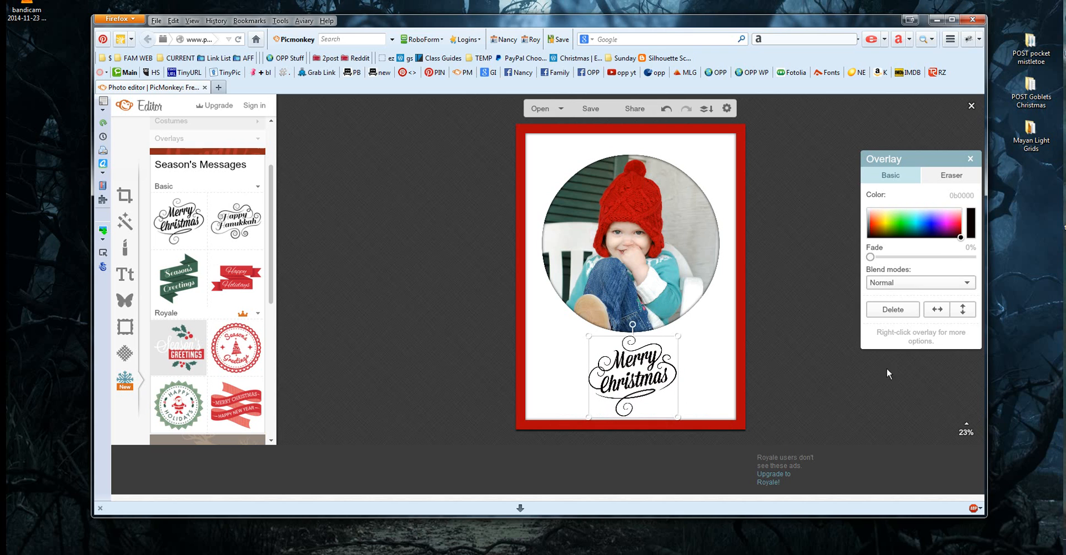
pyautogui.click(843, 385)
pyautogui.click(650, 386)
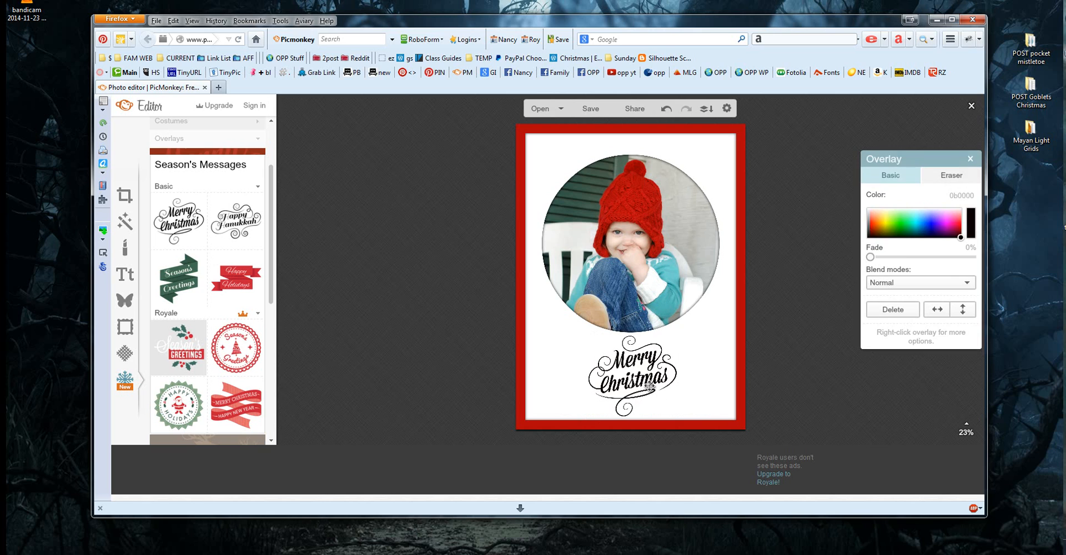
pyautogui.click(892, 310)
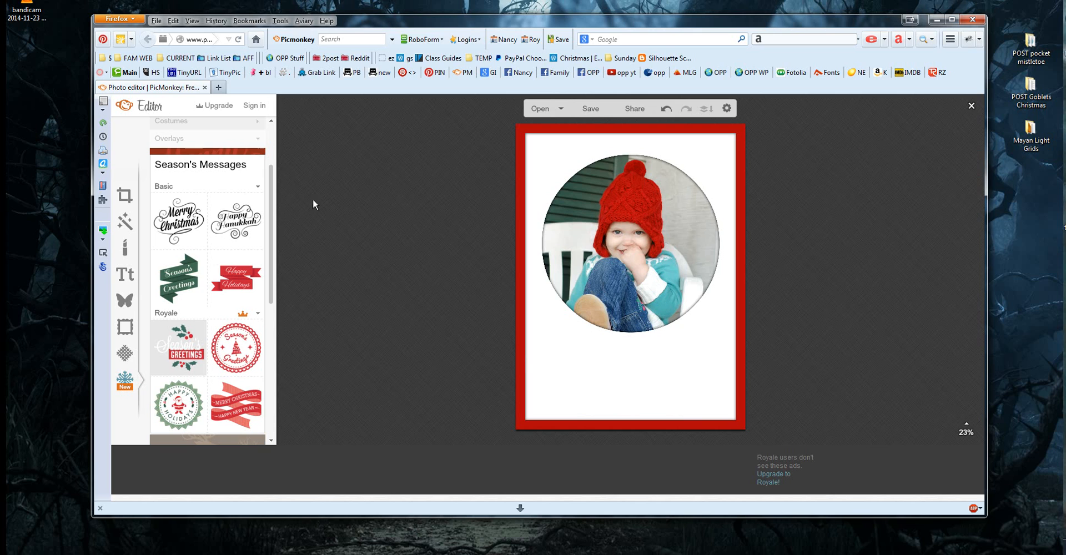
# - Collapse the Basic messages and close the Season's Messages overlay set
pyautogui.click(257, 190)
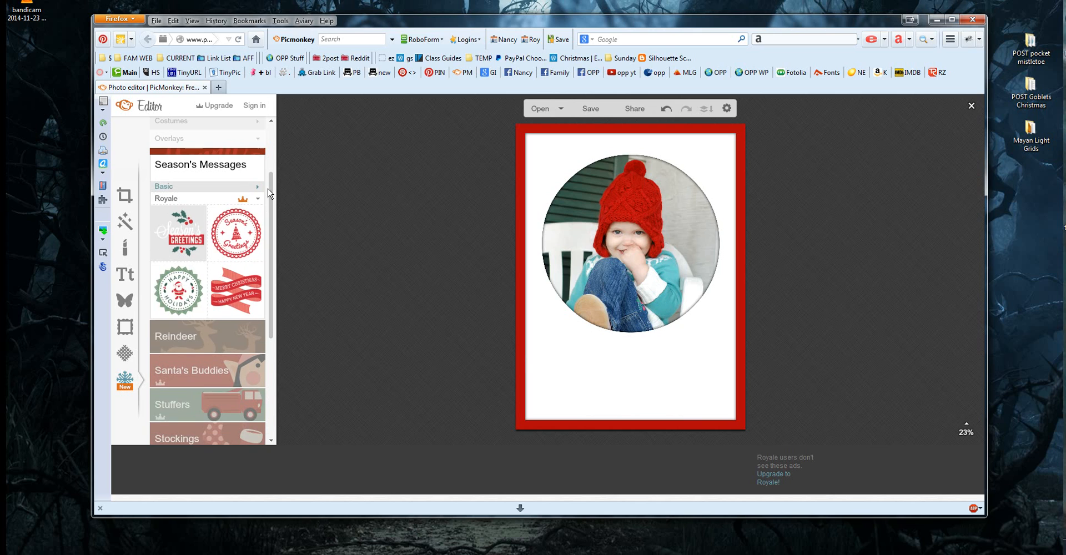
pyautogui.scroll(-1, 272, 194)
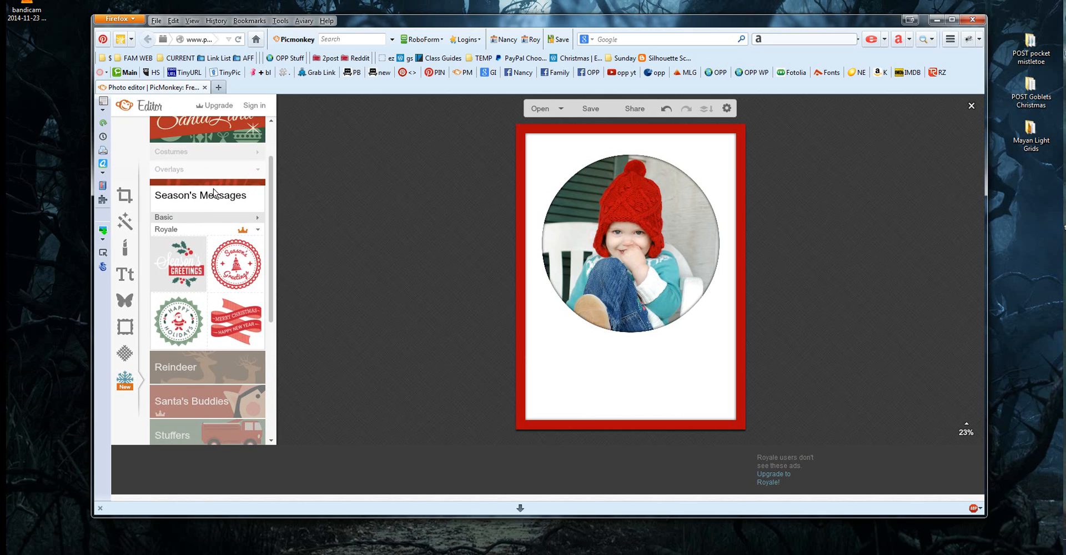
pyautogui.scroll(3, 215, 194)
pyautogui.click(234, 198)
pyautogui.moveTo(271, 219); pyautogui.dragTo(272, 171)
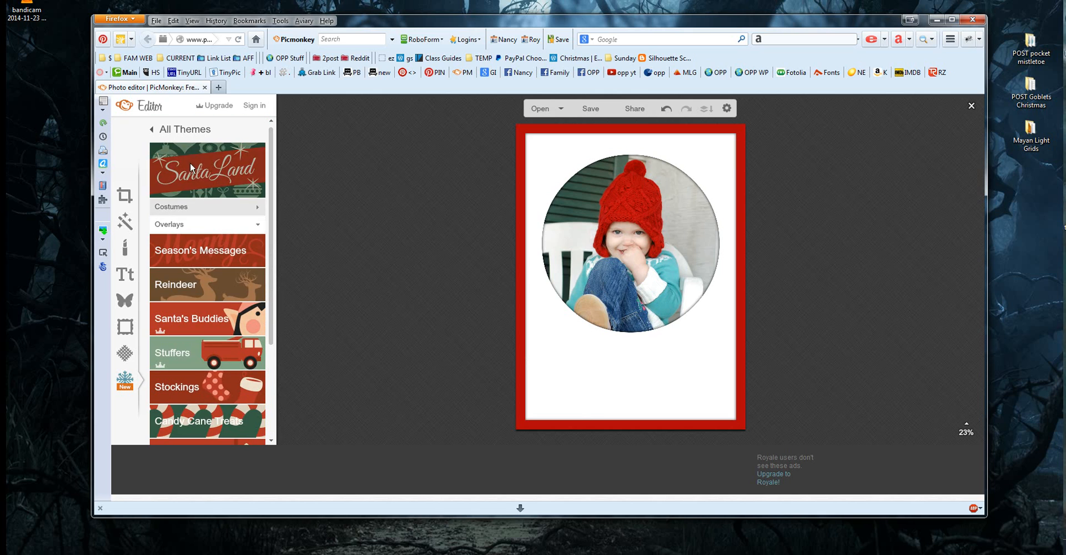
# - Add a text box in the Playfair Display font from SantaLand's Santa Script and place it beneath the photo circle
pyautogui.moveTo(271, 263); pyautogui.dragTo(276, 407)
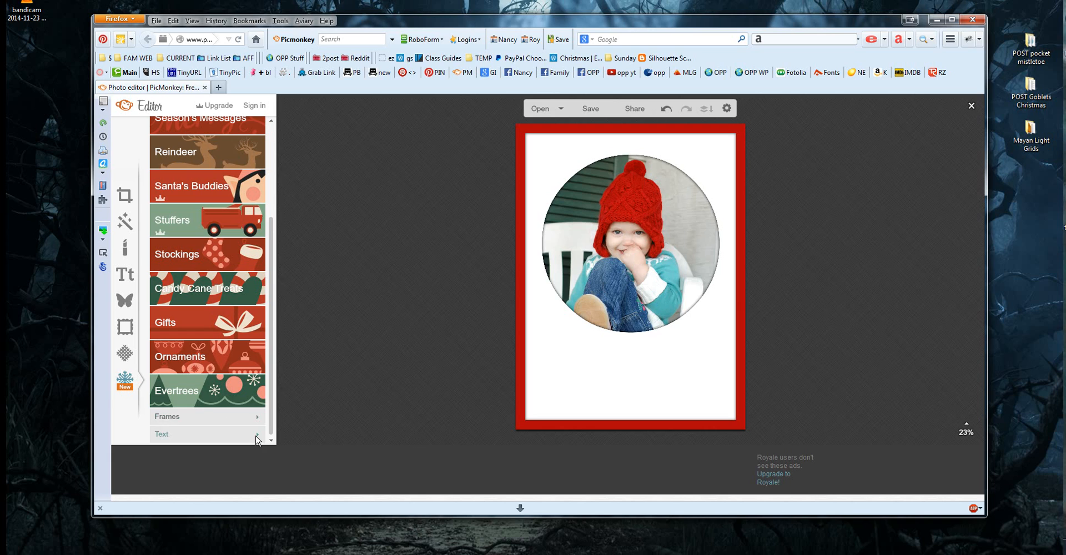
pyautogui.click(256, 436)
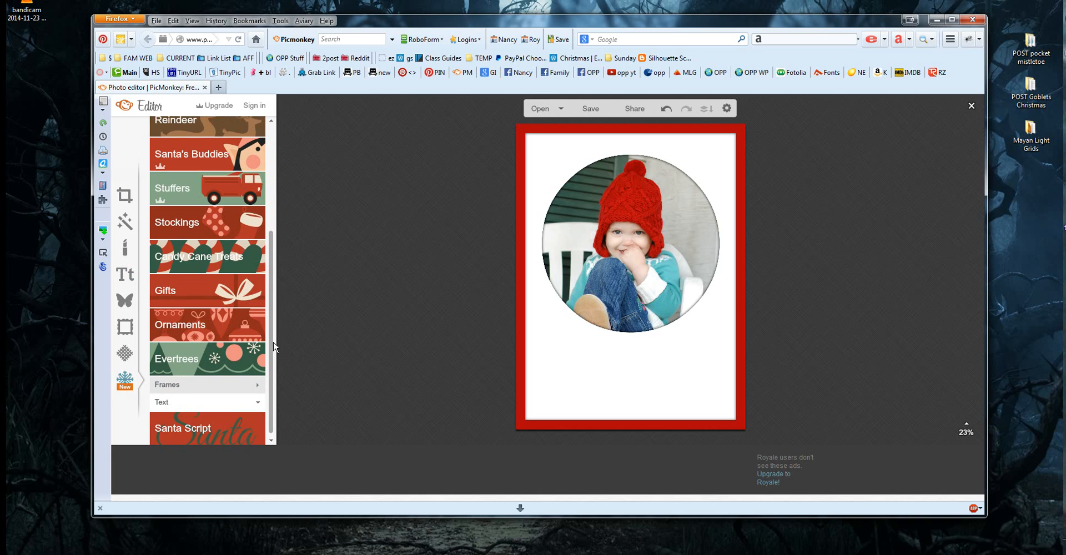
pyautogui.click(184, 433)
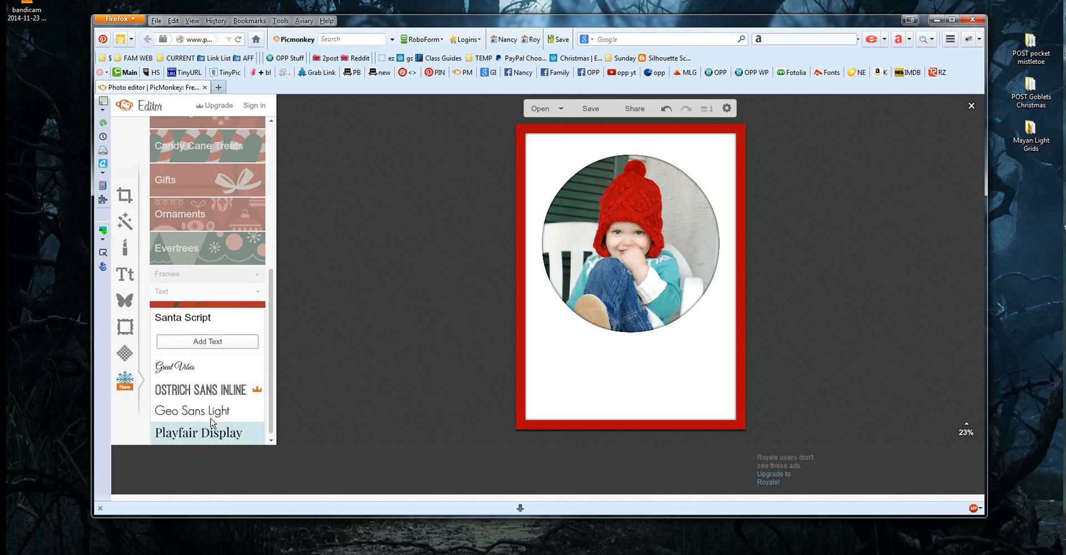
pyautogui.click(191, 437)
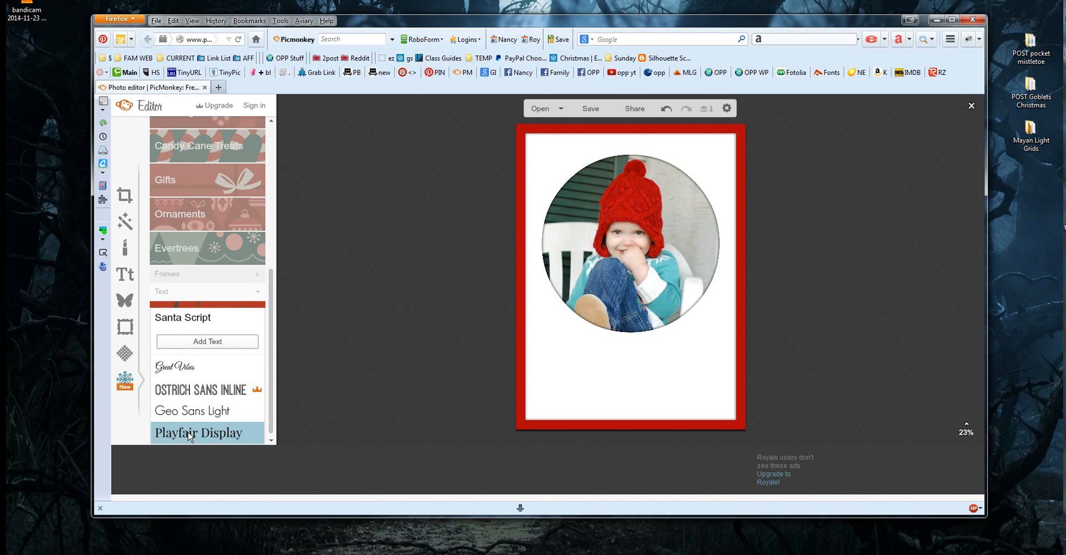
pyautogui.click(216, 343)
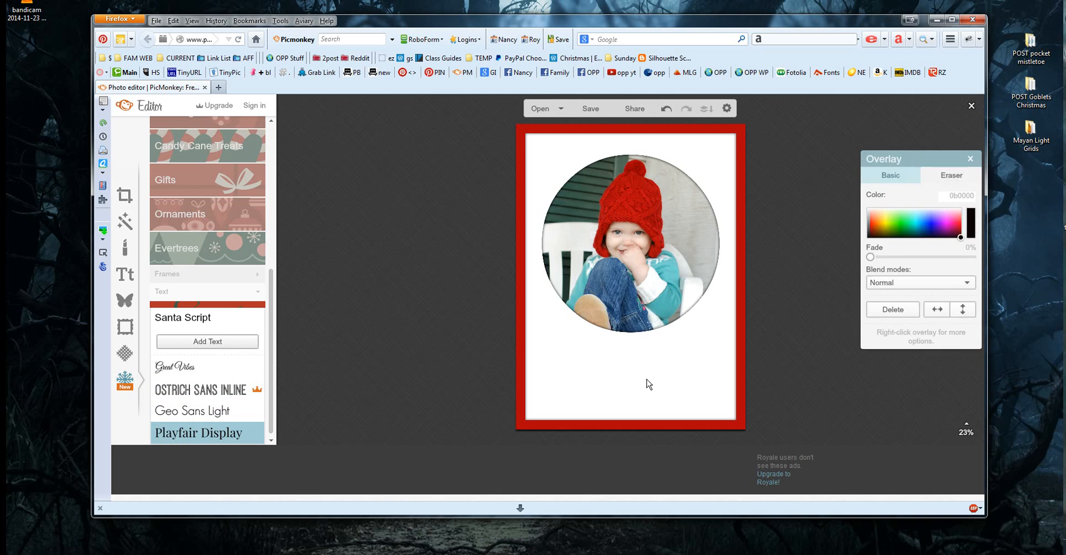
pyautogui.moveTo(626, 270); pyautogui.dragTo(614, 371)
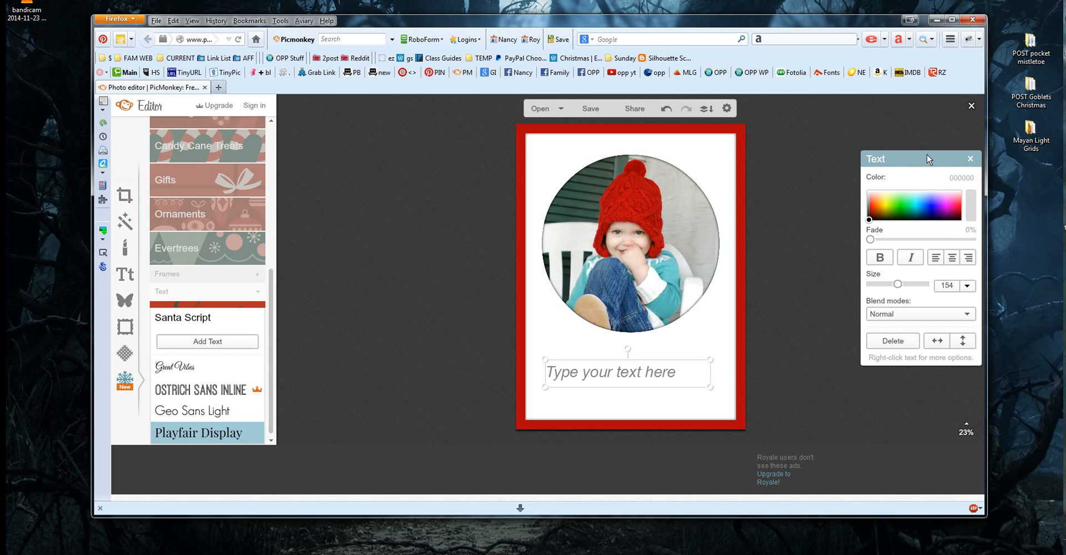
pyautogui.moveTo(898, 159); pyautogui.dragTo(836, 161)
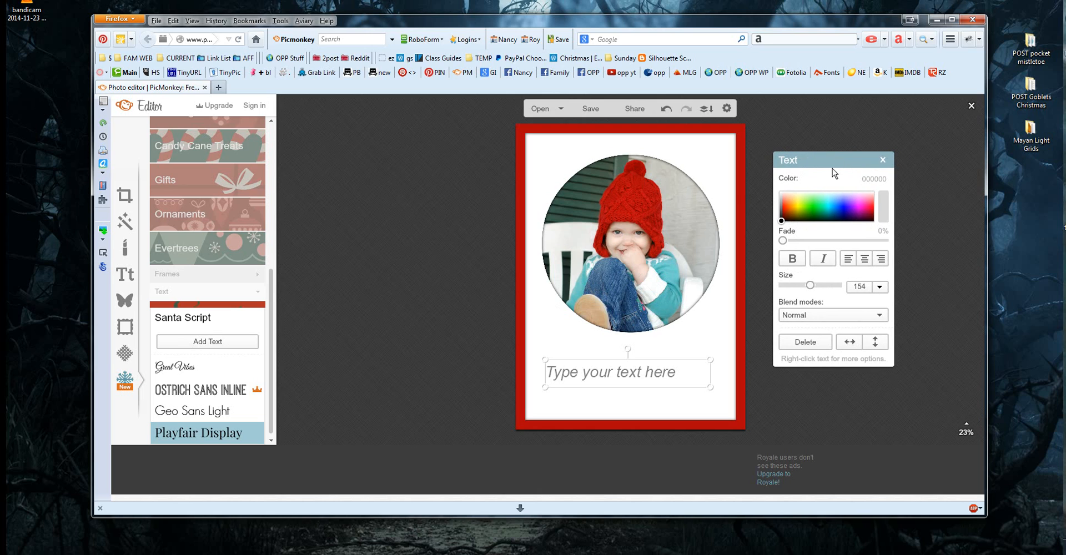
# - Enter "Merry Christmas" in the text box beneath the photo and center its alignment
pyautogui.click(621, 376)
pyautogui.write('Merry Christmas')
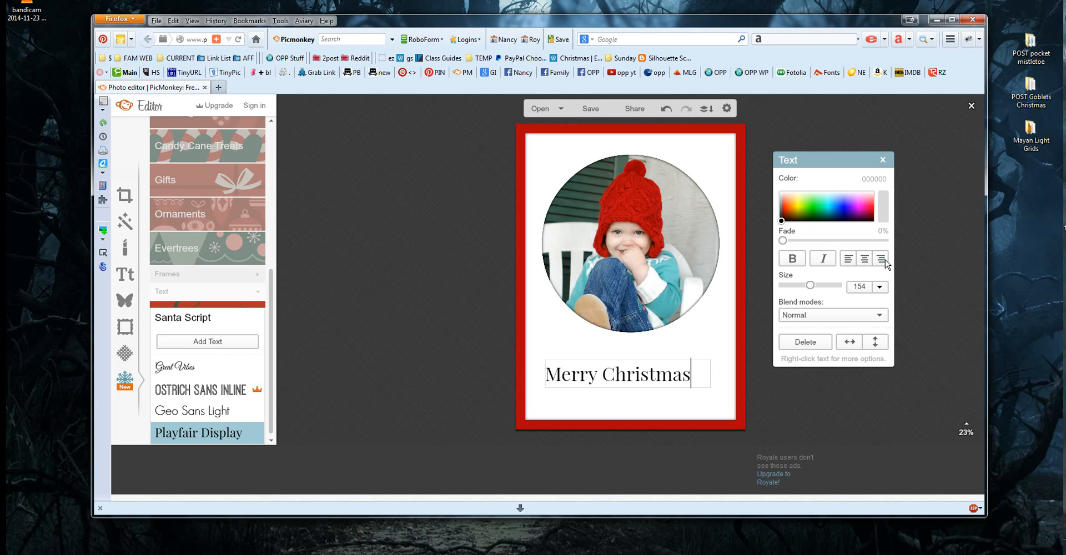
pyautogui.click(865, 259)
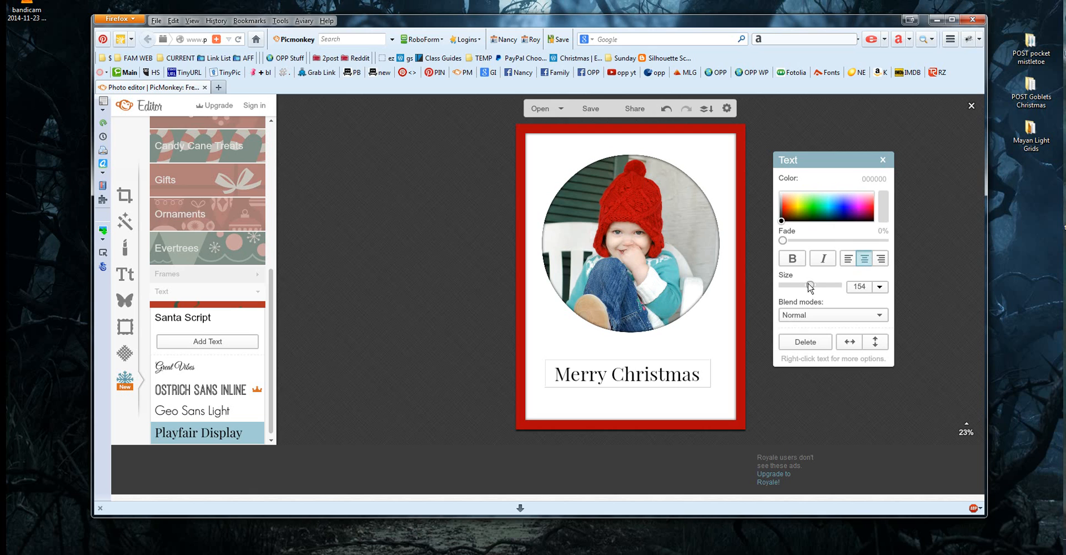
# - Enlarge the "Merry Christmas" text to size 185 and position it centered in the white area beneath the photo
pyautogui.moveTo(810, 285)
pyautogui.mouseDown()
pyautogui.moveTo(822, 286)
pyautogui.moveTo(806, 285)
pyautogui.mouseUp()
pyautogui.moveTo(701, 374); pyautogui.dragTo(550, 381)
pyautogui.click(580, 406)
pyautogui.doubleClick(582, 375)
pyautogui.click(547, 360)
pyautogui.moveTo(713, 357); pyautogui.dragTo(724, 357)
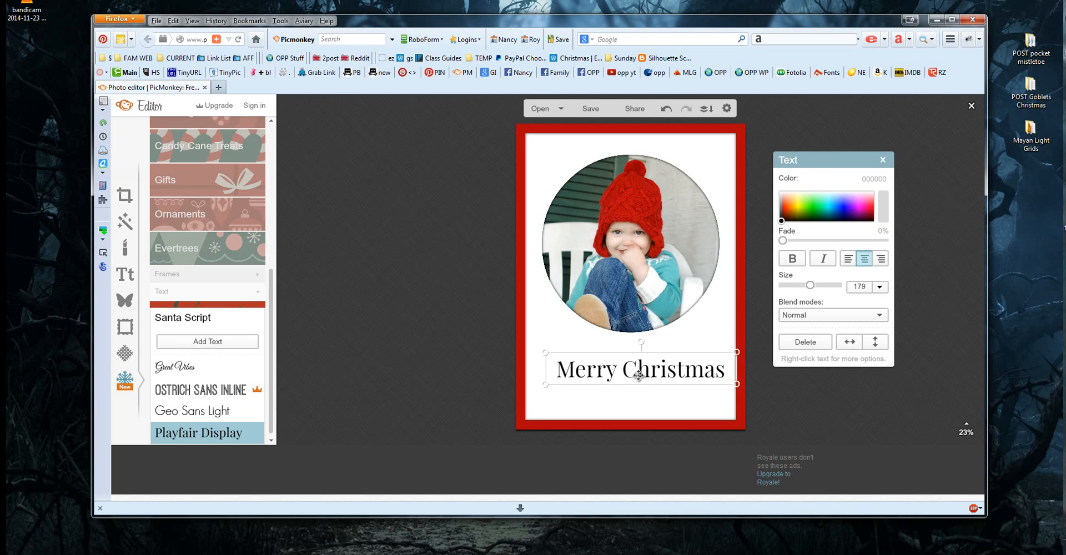
pyautogui.moveTo(627, 380)
pyautogui.mouseDown()
pyautogui.moveTo(626, 362)
pyautogui.moveTo(628, 376)
pyautogui.mouseUp()
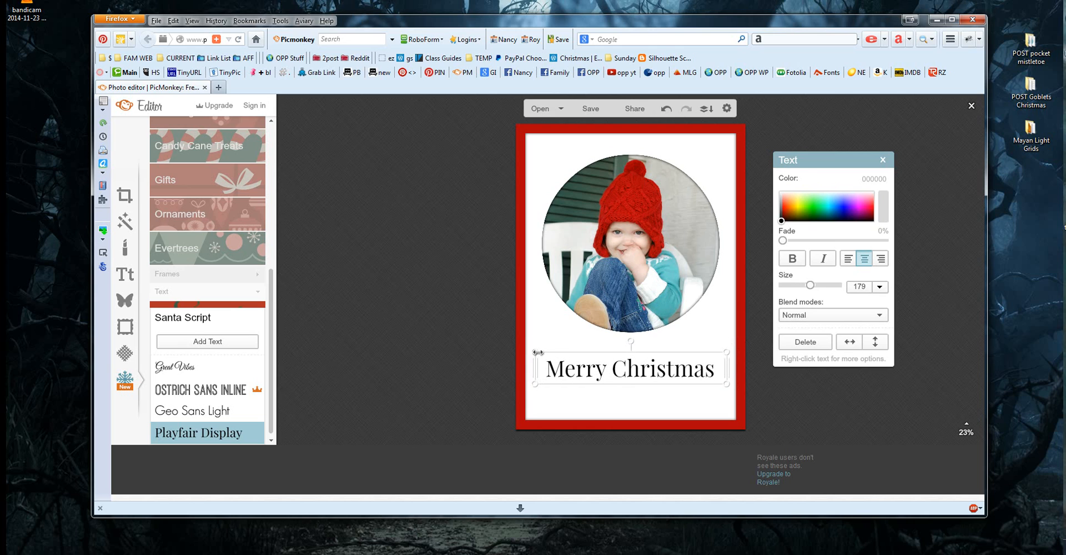
pyautogui.click(533, 353)
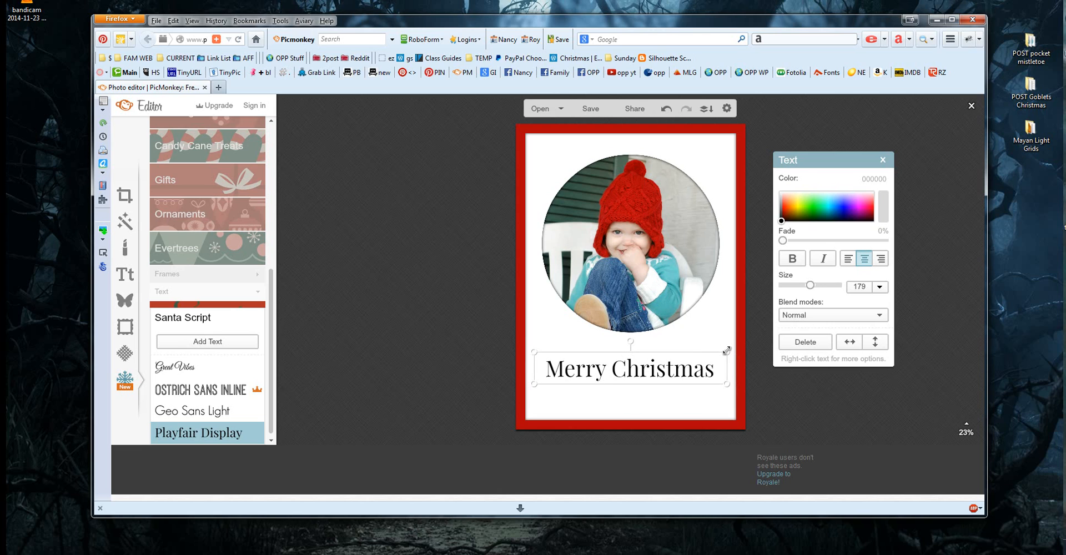
pyautogui.moveTo(728, 351); pyautogui.dragTo(736, 347)
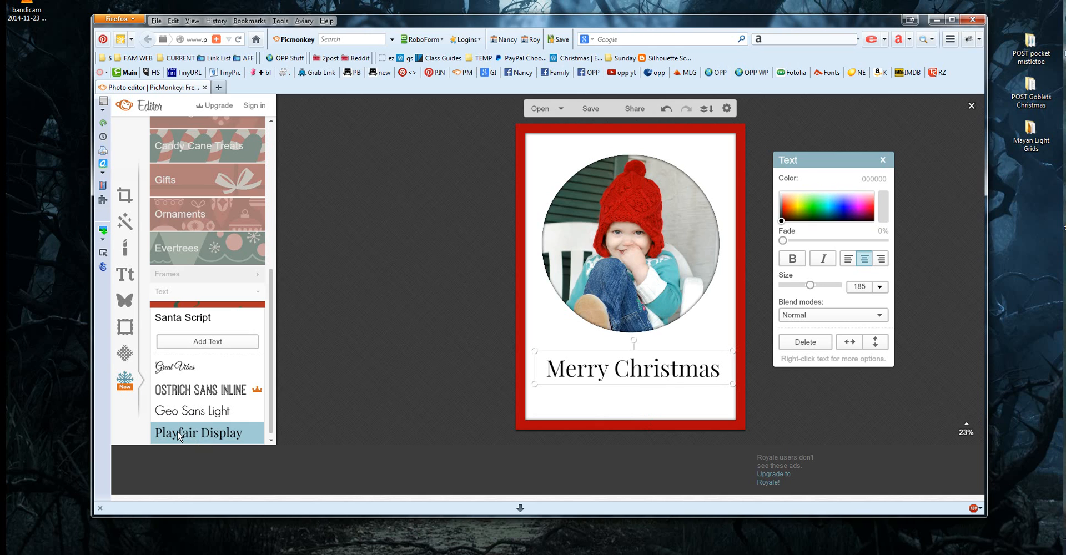
# - Add a second Playfair Display text box to the card and enter a "From The … Family" line with the family's surname
pyautogui.click(218, 345)
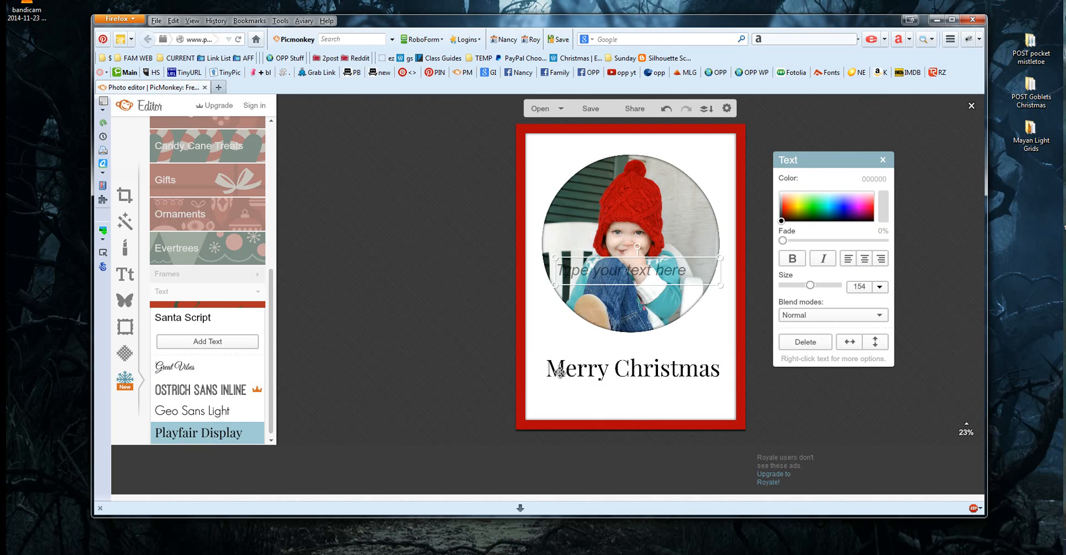
pyautogui.click(655, 275)
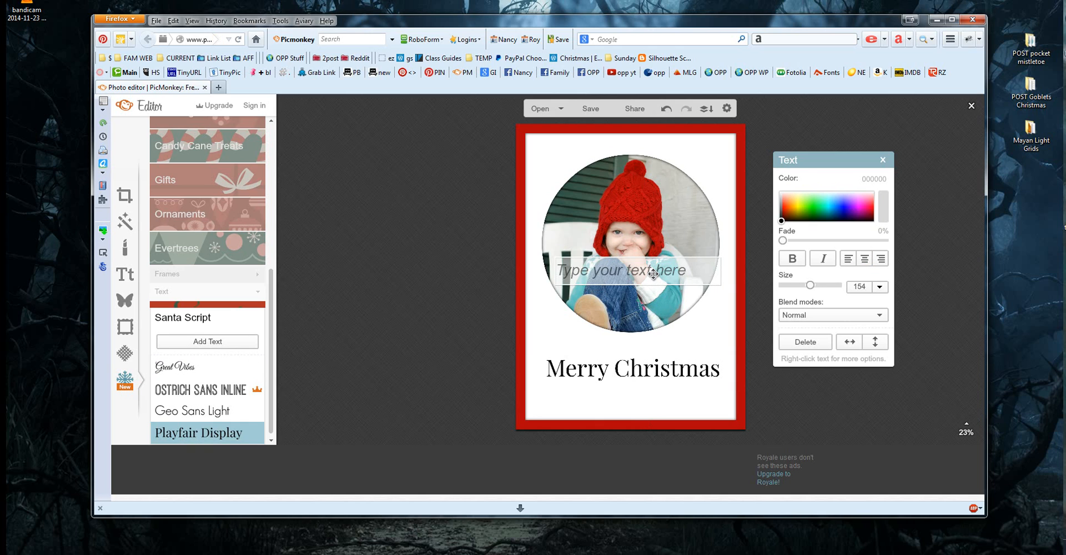
pyautogui.write('From The R')
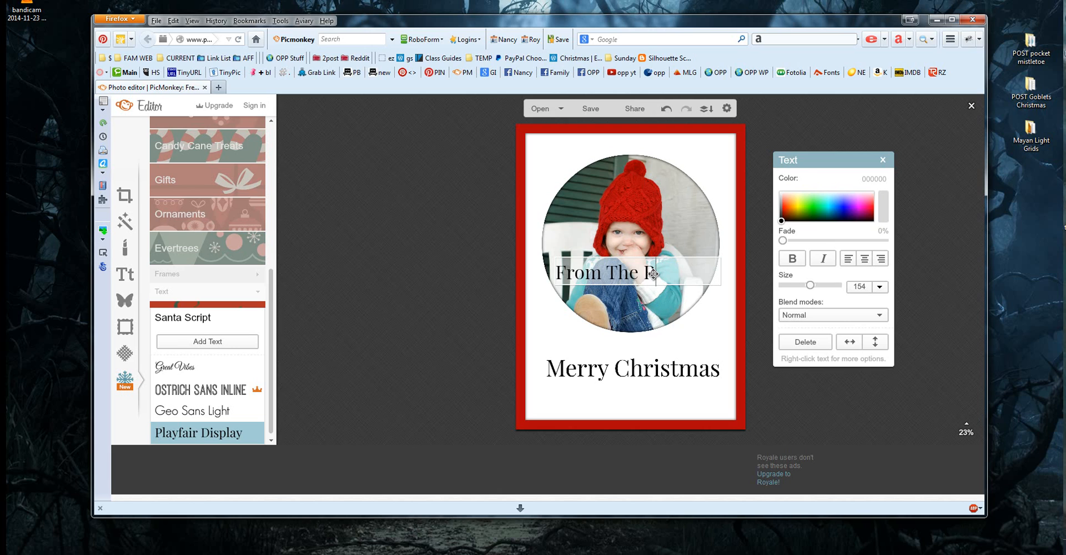
pyautogui.write('ector Famil')
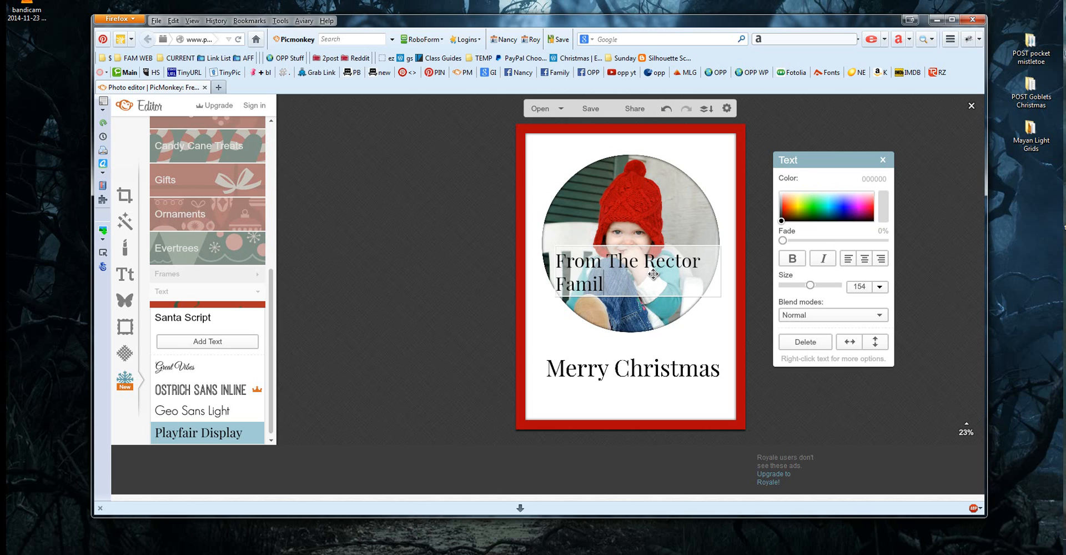
pyautogui.write('y')
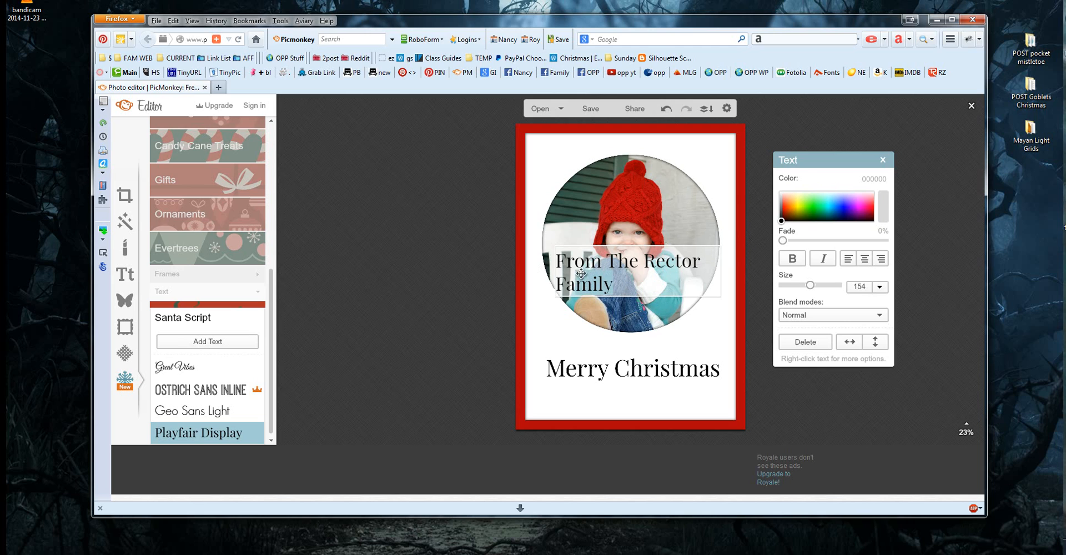
# - Try reducing the selected text of the family line to size 109
pyautogui.hotkey('ctrl', 'a')
pyautogui.click(719, 295)
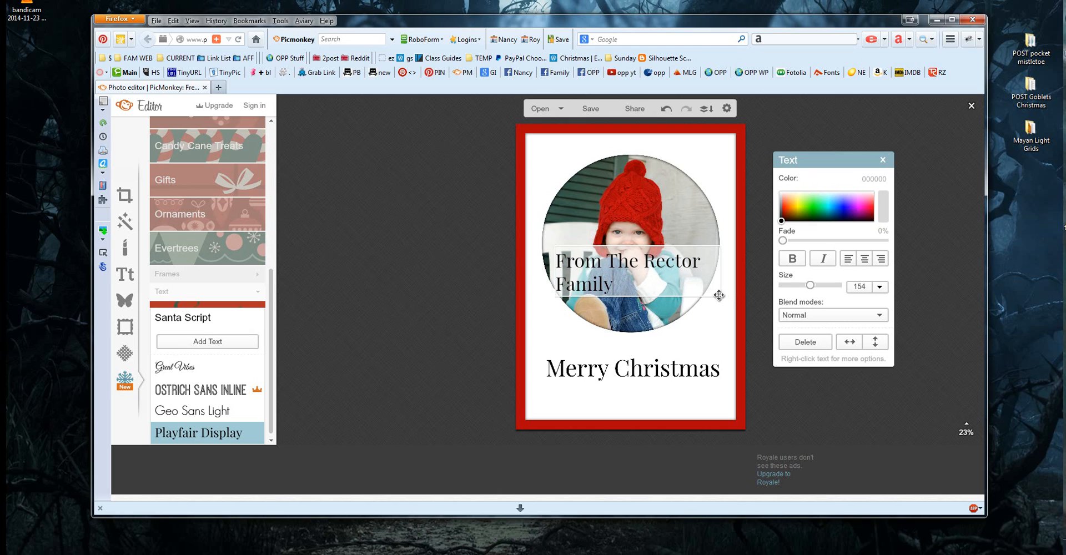
pyautogui.hotkey('ctrl', 'a')
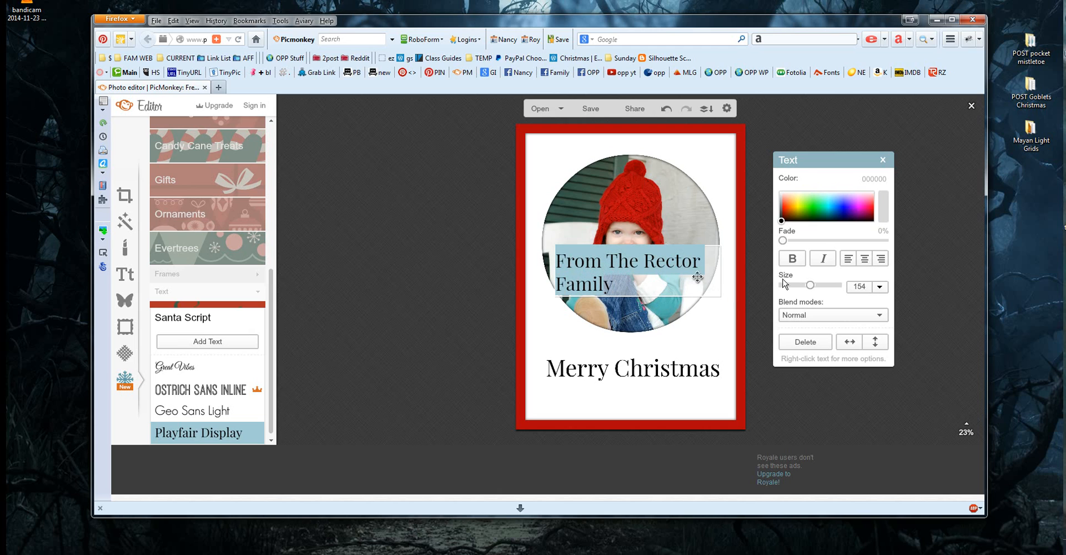
pyautogui.moveTo(810, 286); pyautogui.dragTo(805, 286)
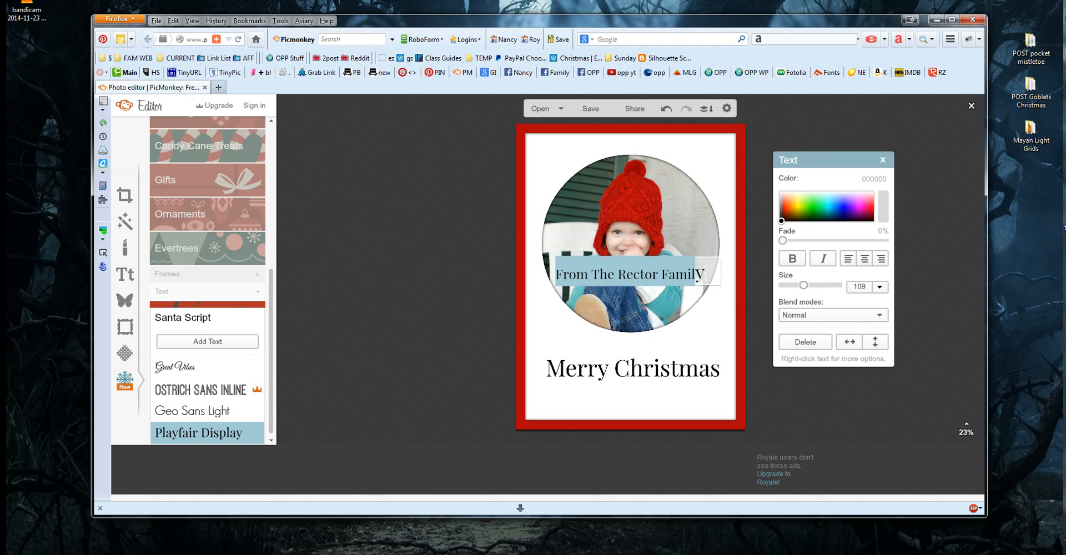
# - Reselect the entire family line including its oversized last letter and try text sizes 12 and 48
pyautogui.click(709, 272)
pyautogui.moveTo(705, 273); pyautogui.dragTo(556, 273)
pyautogui.click(880, 287)
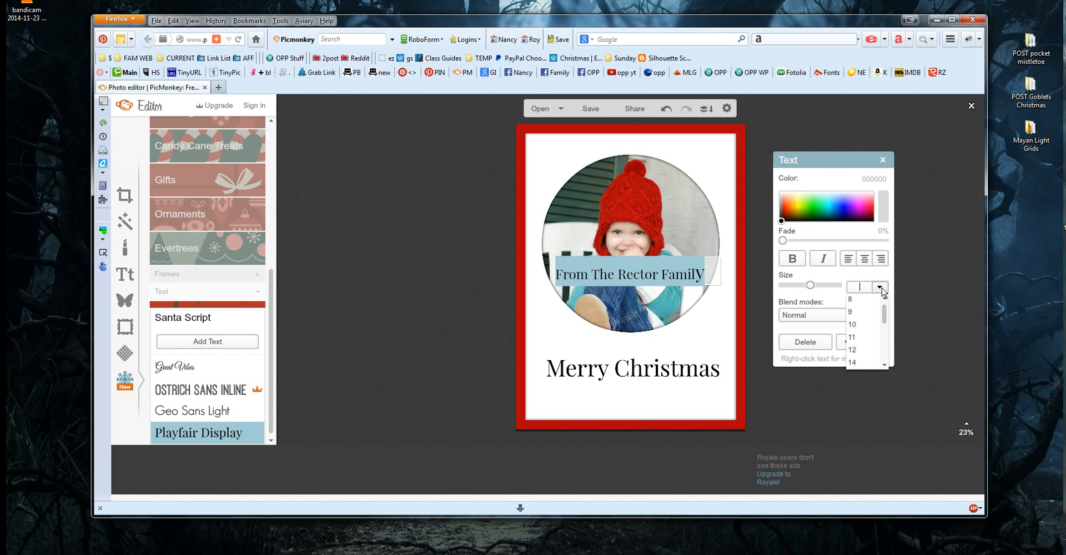
pyautogui.click(853, 350)
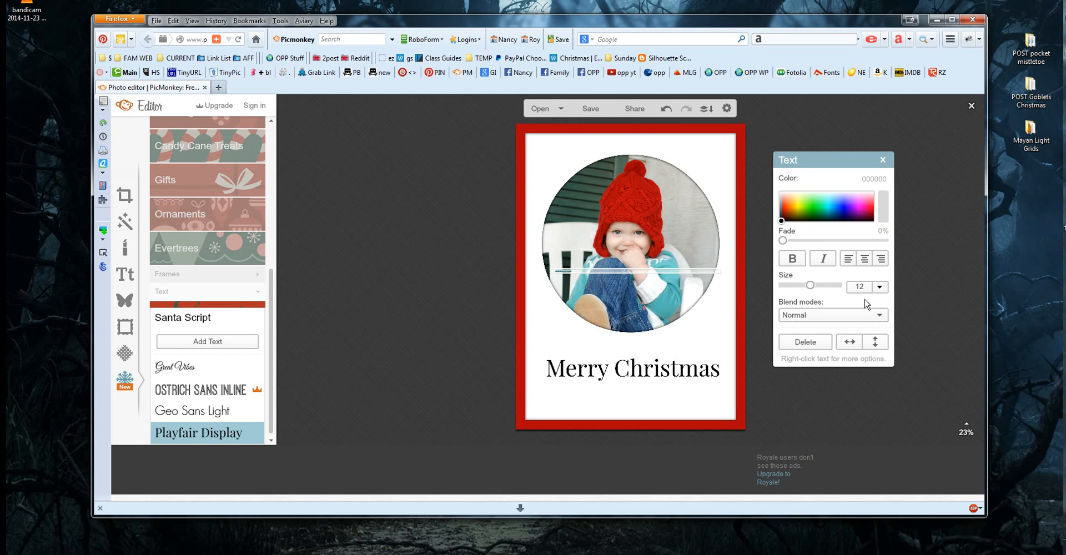
pyautogui.click(879, 287)
pyautogui.click(854, 364)
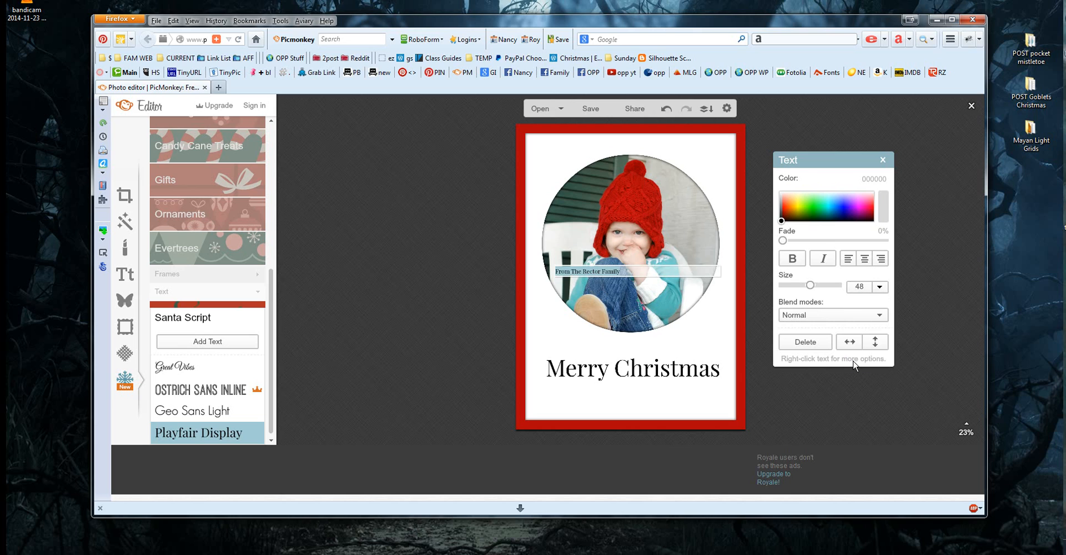
# - Try rescaling the whole family-line text box through sizes 6 and 720, ending at size 20
pyautogui.click(627, 273)
pyautogui.moveTo(626, 272); pyautogui.dragTo(530, 294)
pyautogui.moveTo(811, 285)
pyautogui.mouseDown()
pyautogui.moveTo(826, 288)
pyautogui.moveTo(802, 285)
pyautogui.mouseUp()
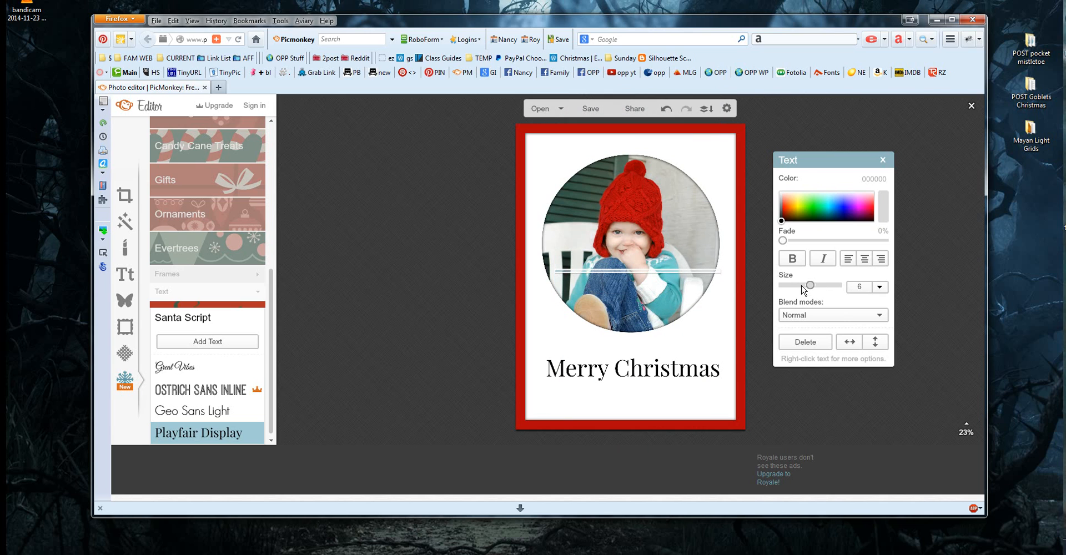
pyautogui.click(638, 271)
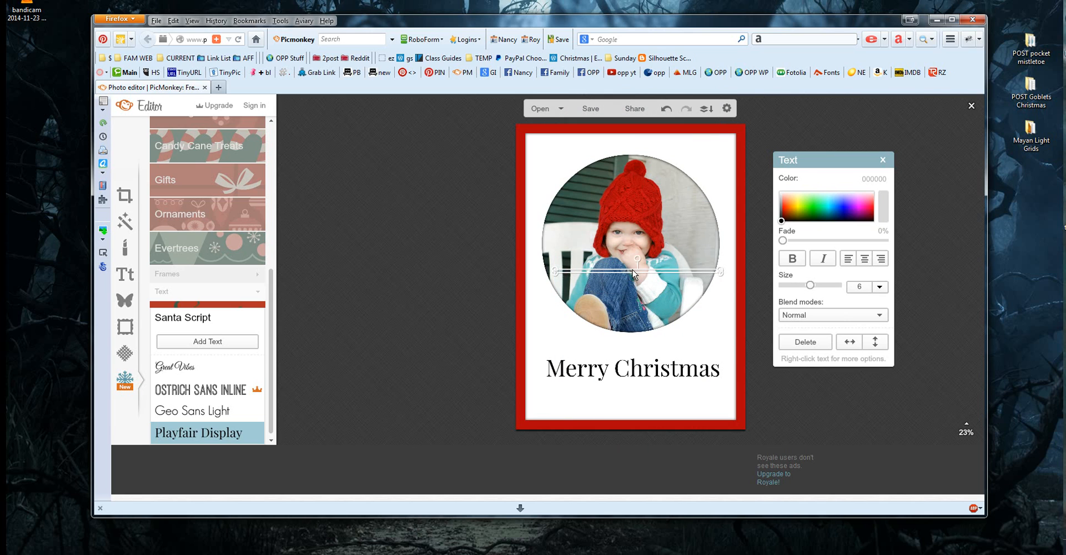
pyautogui.click(818, 284)
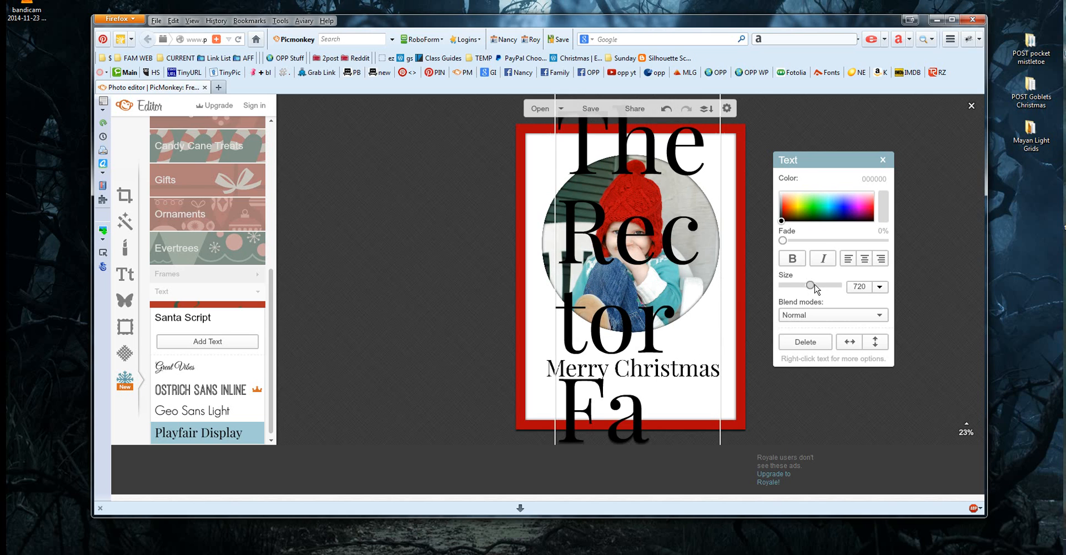
pyautogui.moveTo(815, 289); pyautogui.dragTo(808, 286)
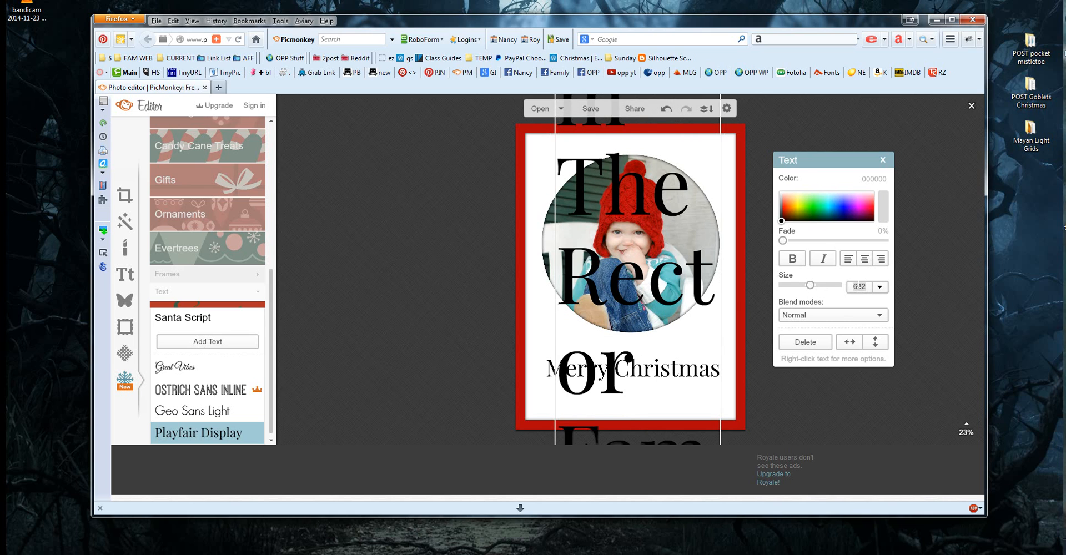
pyautogui.write('20')
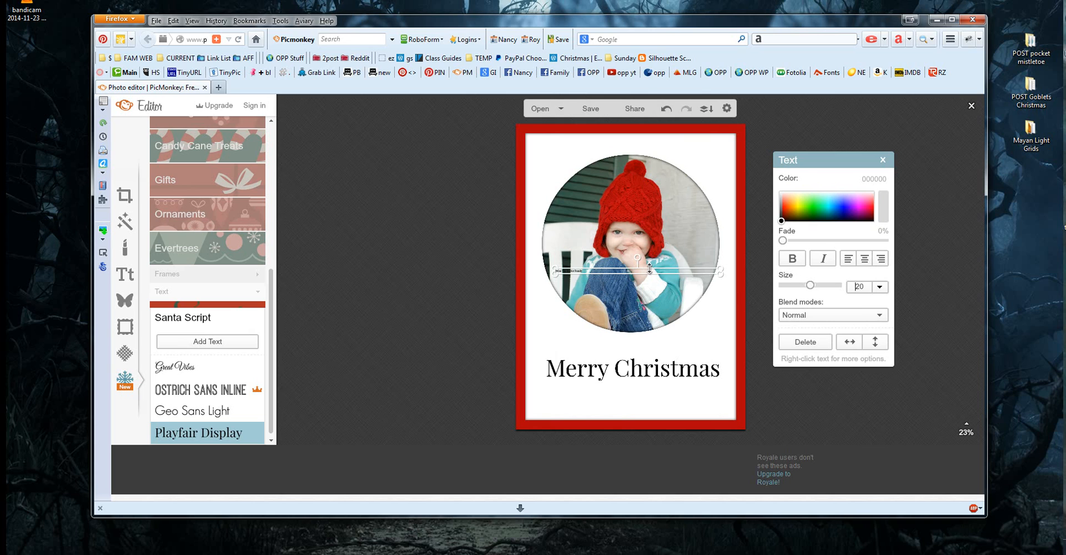
# - Center-align the family line and enlarge its text to size 86
pyautogui.moveTo(648, 272); pyautogui.dragTo(650, 281)
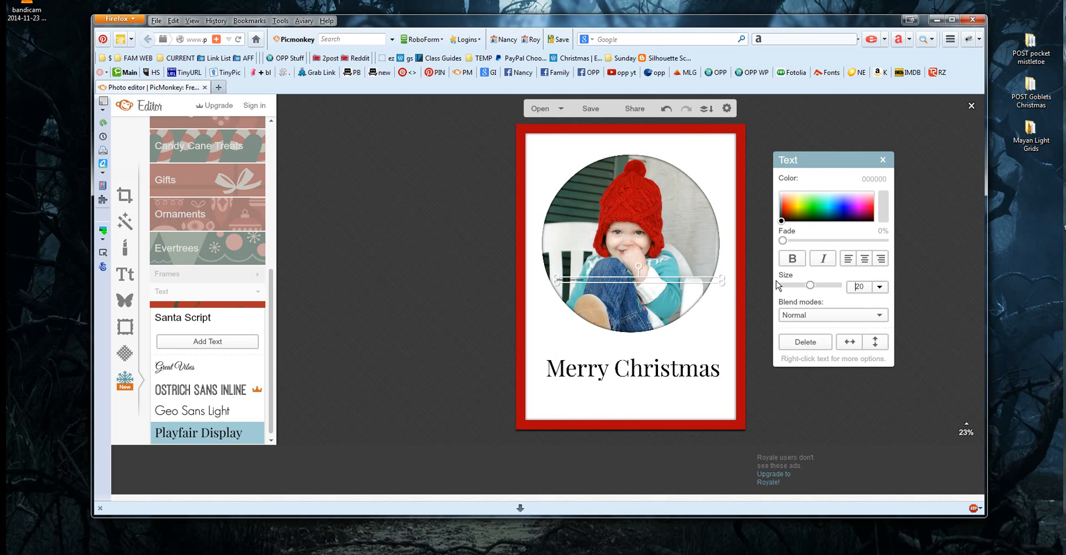
pyautogui.click(865, 260)
pyautogui.moveTo(811, 286); pyautogui.dragTo(849, 295)
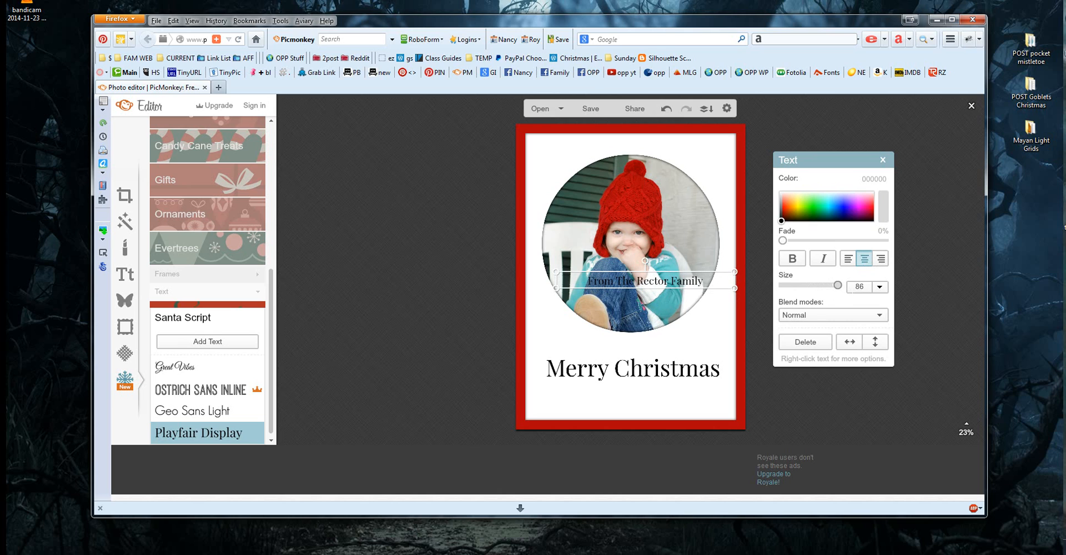
# - Place the family line centered beneath "Merry Christmas" and enlarge it to size 127 so it nearly matches the greeting's width
pyautogui.moveTo(639, 278); pyautogui.dragTo(627, 389)
pyautogui.click(694, 337)
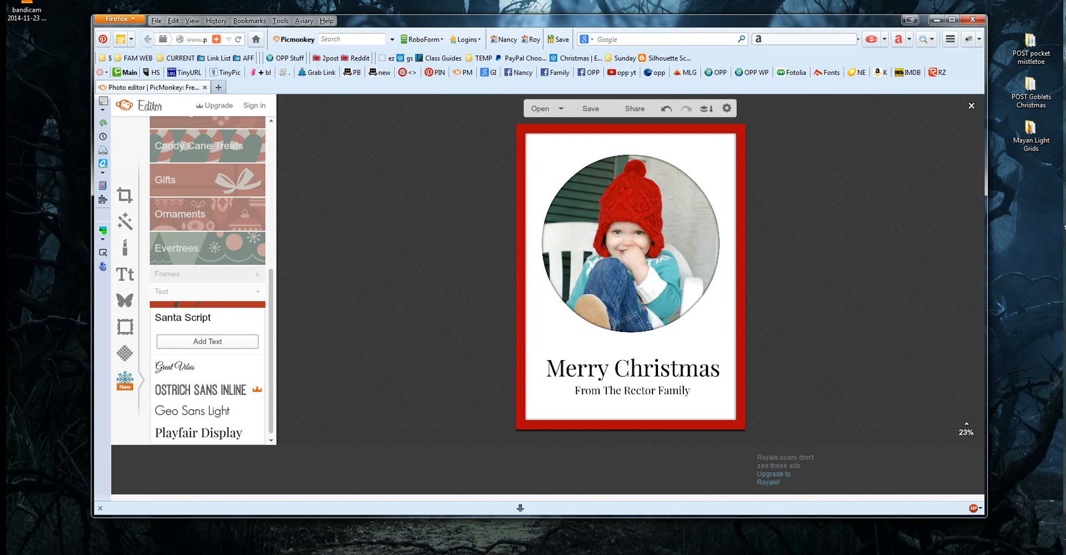
pyautogui.click(616, 391)
pyautogui.moveTo(626, 391); pyautogui.dragTo(589, 390)
pyautogui.moveTo(682, 398); pyautogui.dragTo(763, 421)
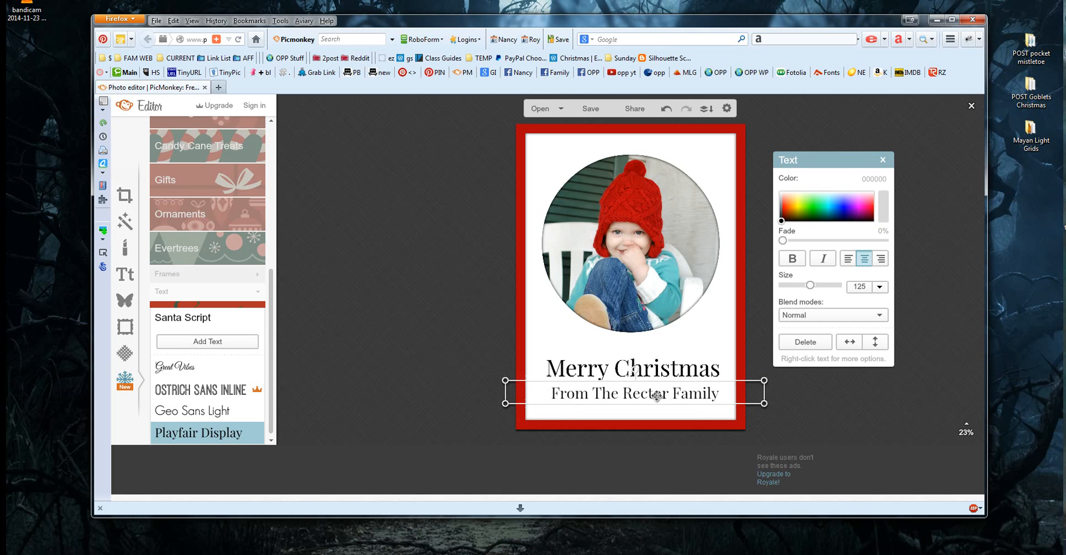
pyautogui.moveTo(657, 395); pyautogui.dragTo(652, 395)
pyautogui.moveTo(762, 405); pyautogui.dragTo(765, 403)
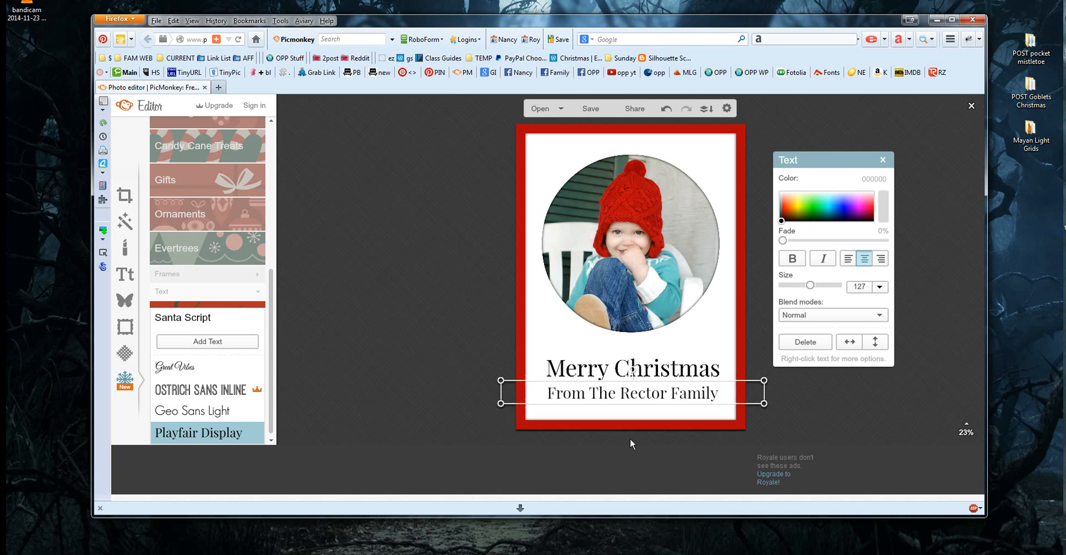
pyautogui.click(505, 371)
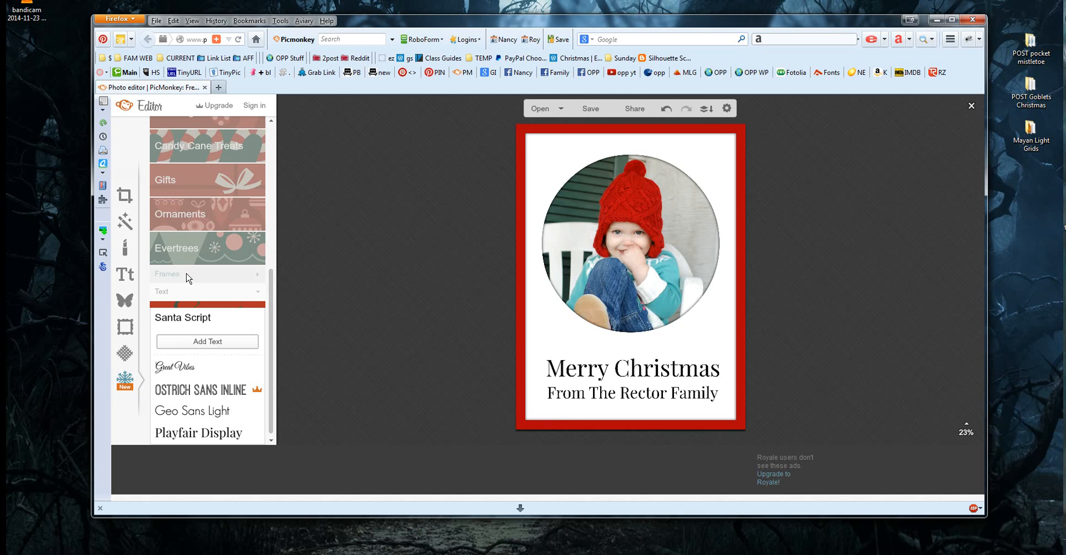
# - Collapse SantaLand's text options and switch to the Winterland theme
pyautogui.click(262, 293)
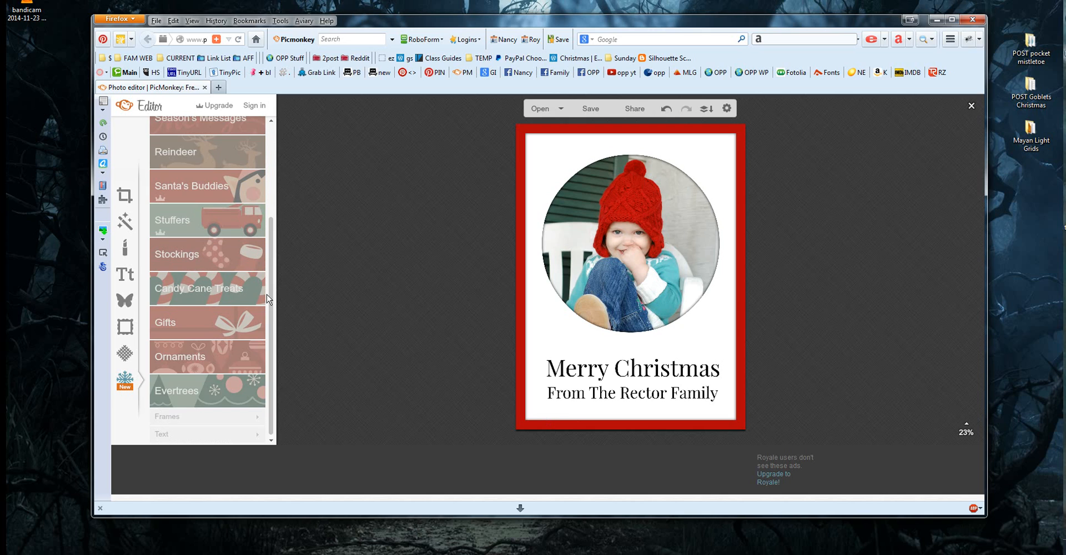
pyautogui.moveTo(272, 305); pyautogui.dragTo(277, 195)
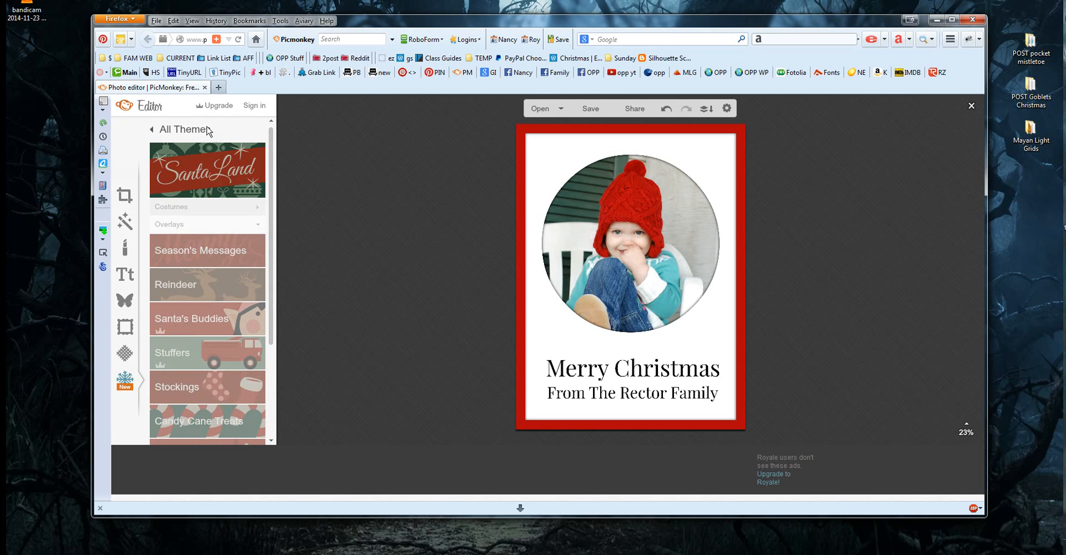
pyautogui.click(178, 130)
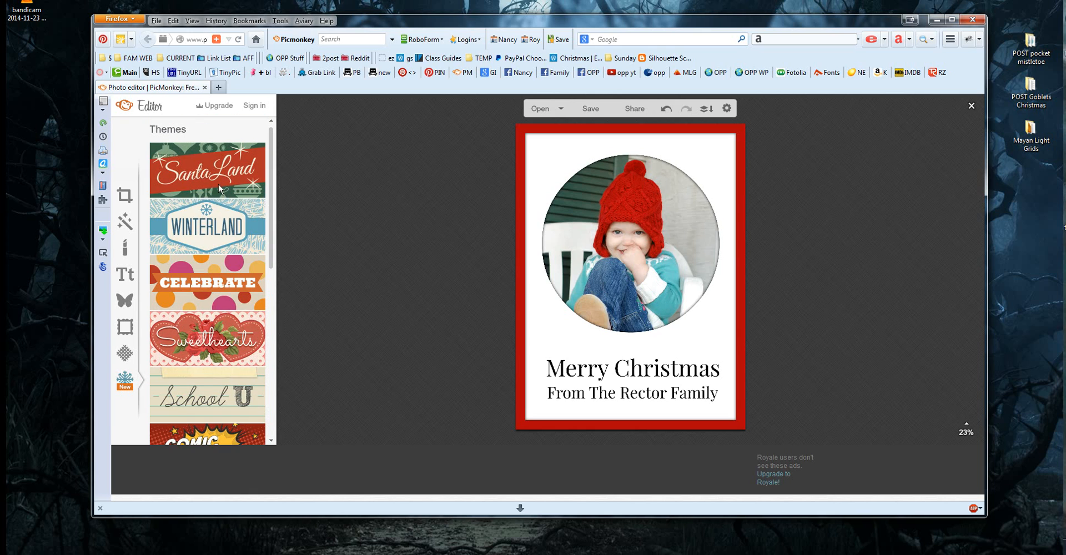
pyautogui.moveTo(272, 256); pyautogui.dragTo(277, 221)
pyautogui.click(231, 231)
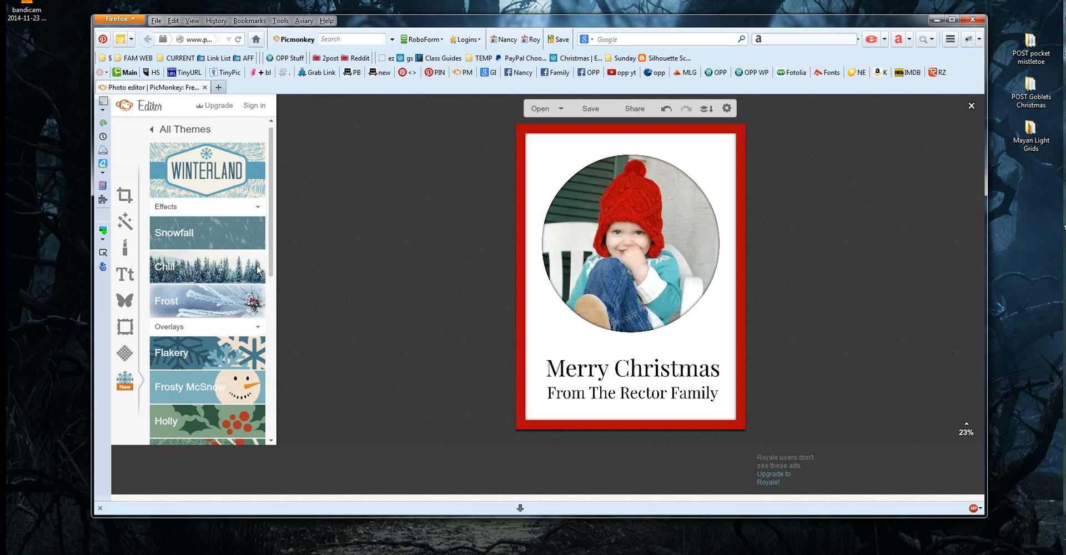
# - Add a wide holly sprig with berries from the Holly overlays and place it between the photo circle and "Merry Christmas"
pyautogui.moveTo(276, 262); pyautogui.dragTo(279, 344)
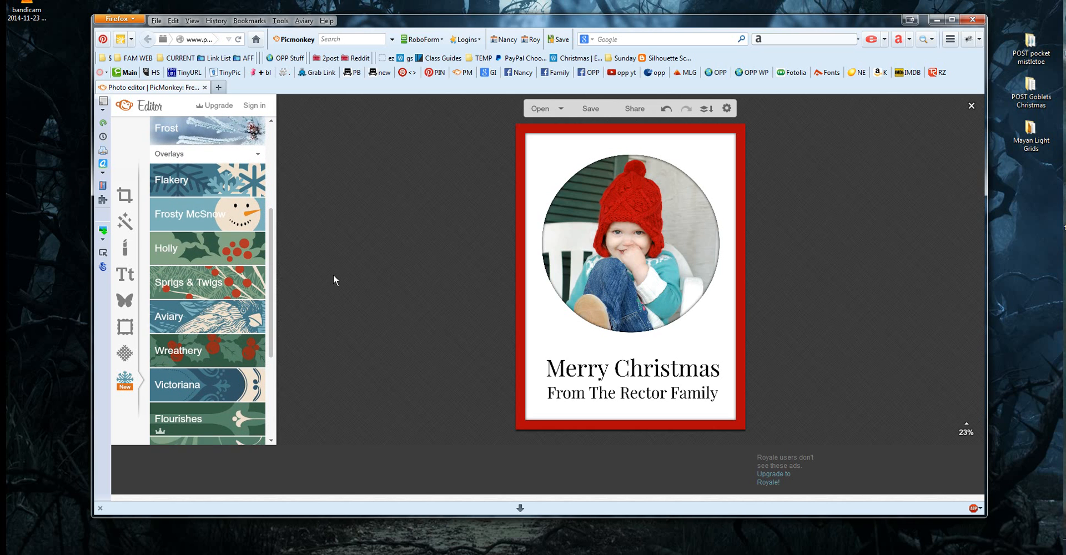
pyautogui.click(201, 253)
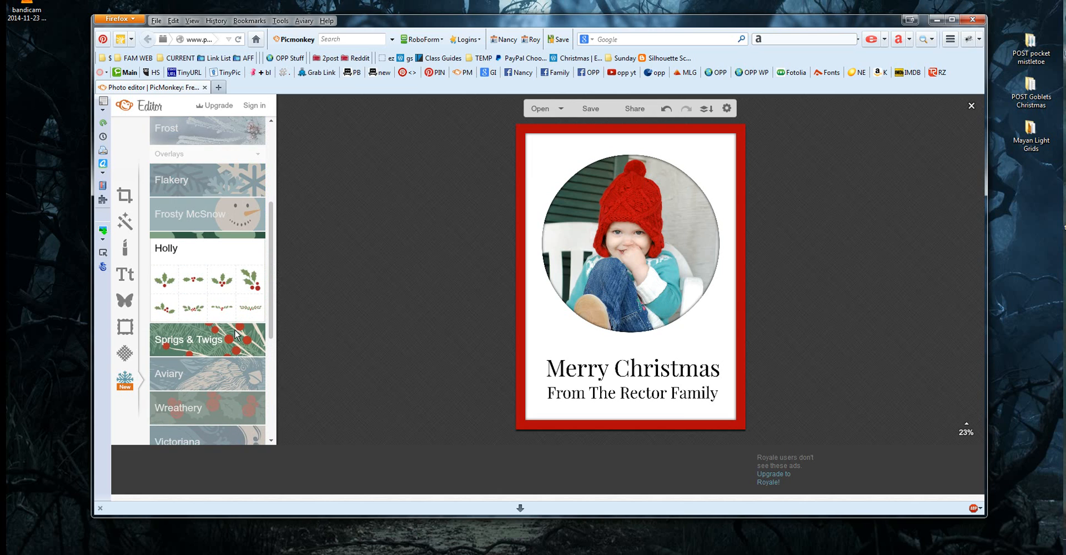
pyautogui.click(205, 313)
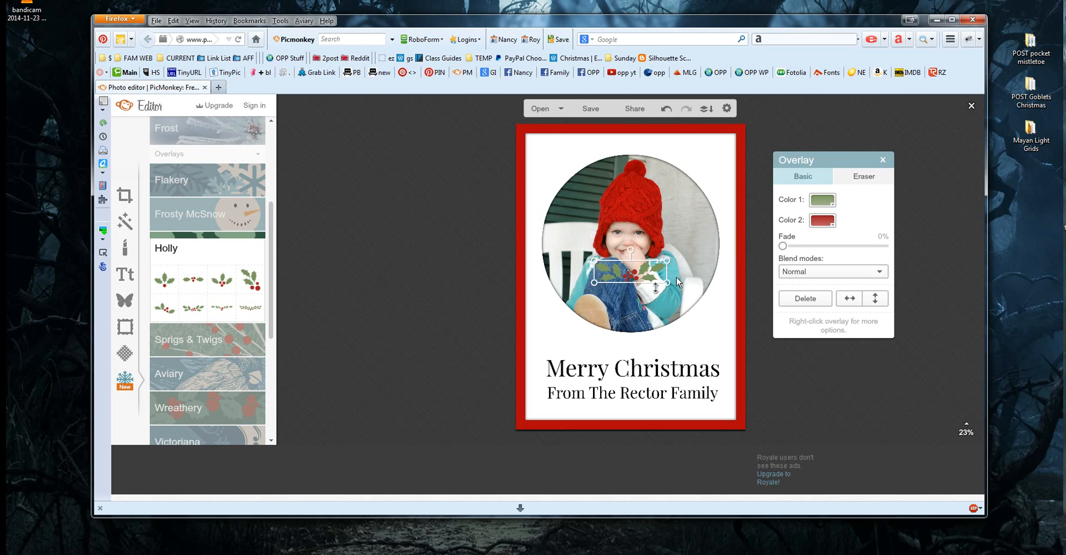
pyautogui.moveTo(627, 273); pyautogui.dragTo(632, 346)
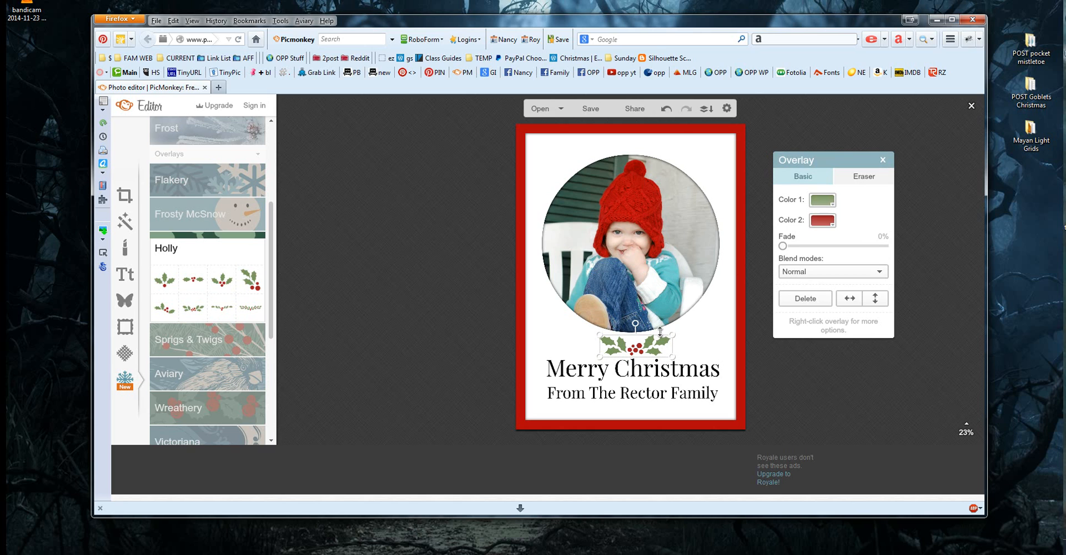
# - Recolor the holly overlay, making its leaves a deeper olive green and its berries a bright red sampled from the card with the eyedropper
pyautogui.click(823, 200)
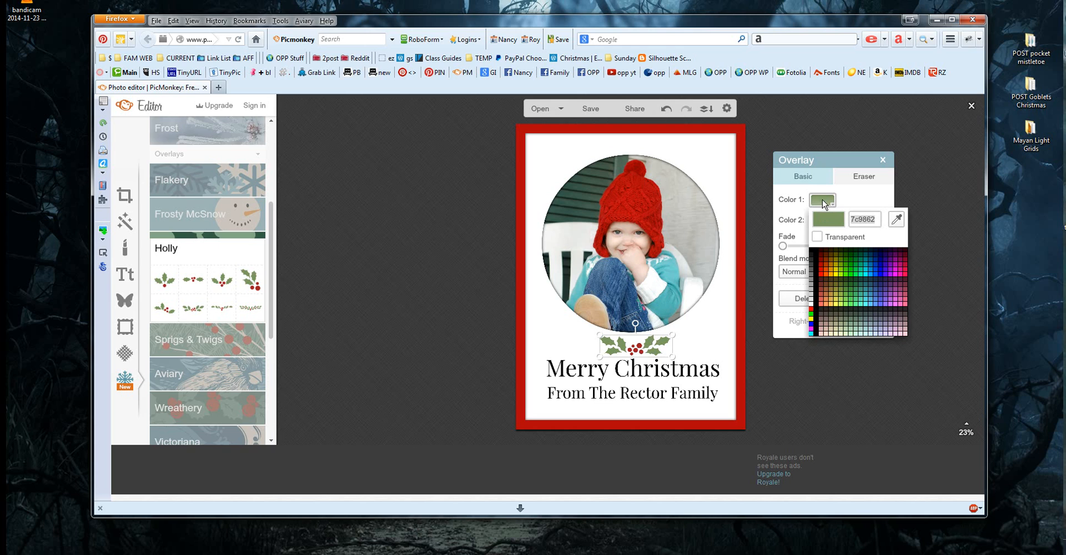
pyautogui.click(842, 266)
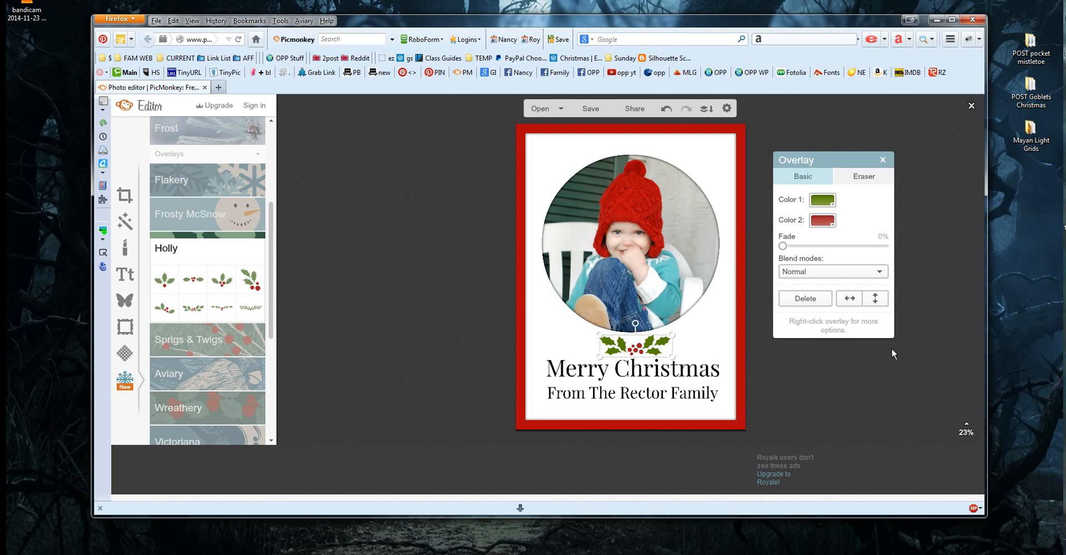
pyautogui.click(821, 224)
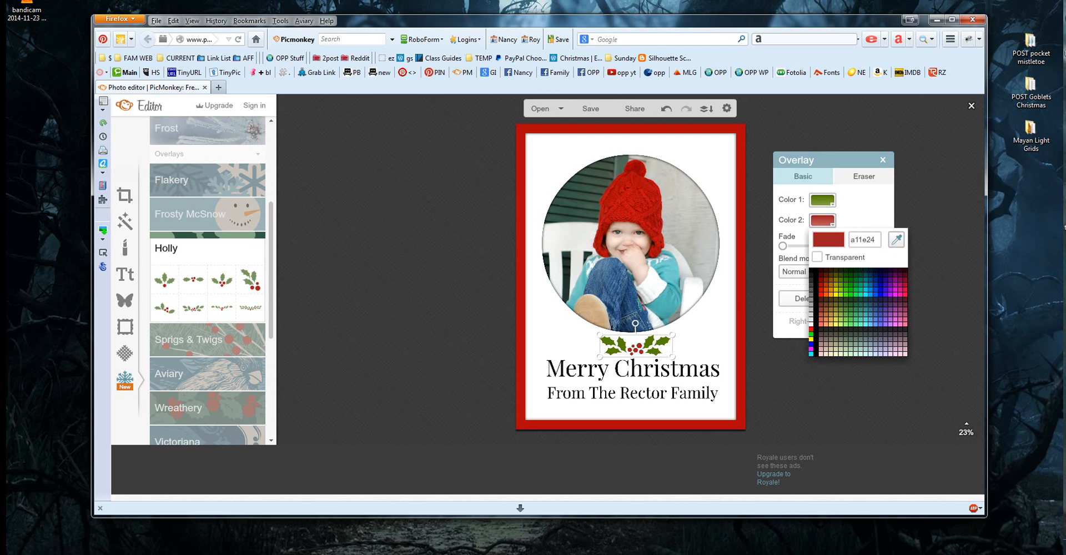
pyautogui.click(897, 240)
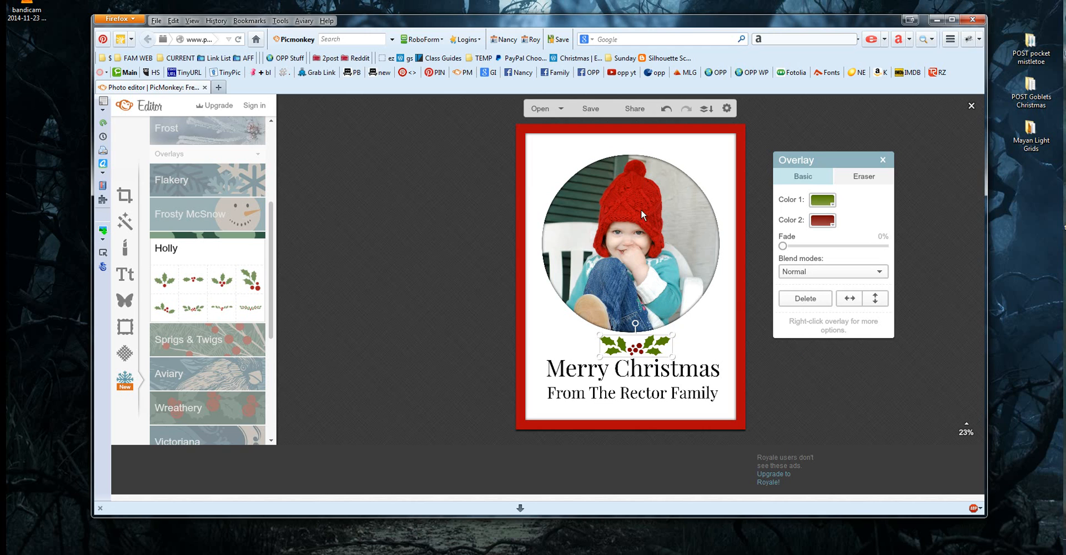
pyautogui.click(823, 221)
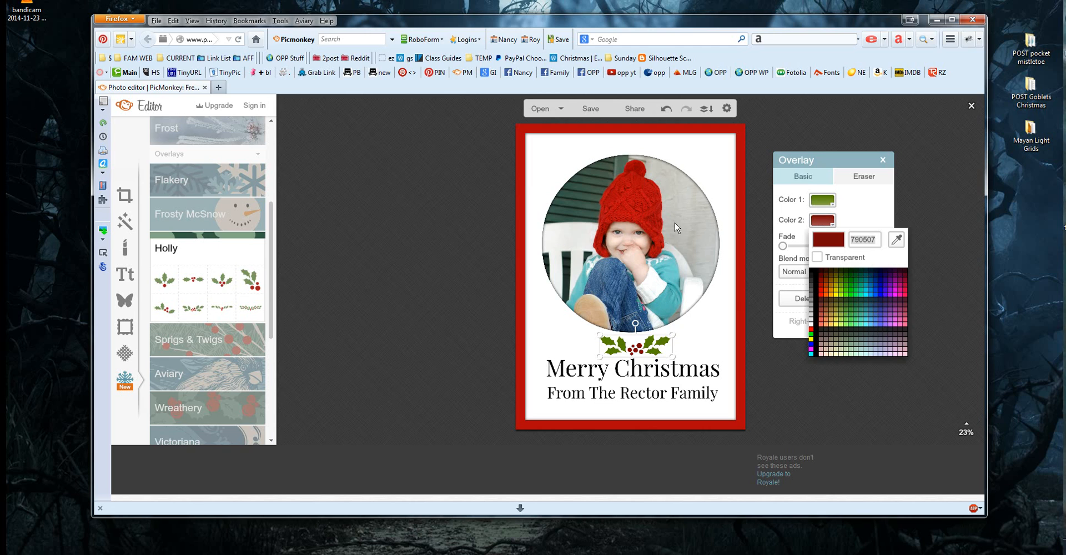
pyautogui.click(897, 241)
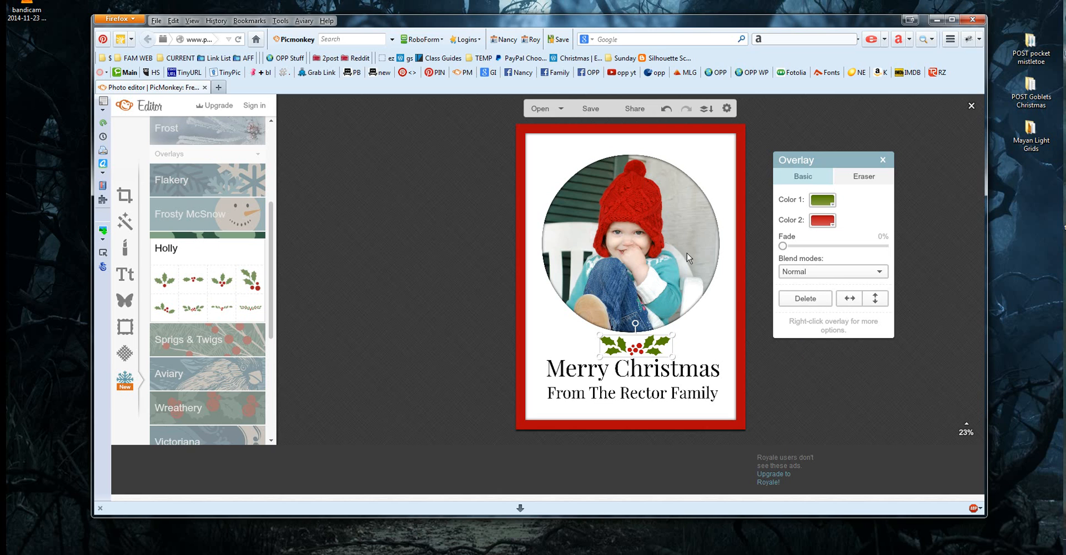
pyautogui.click(786, 417)
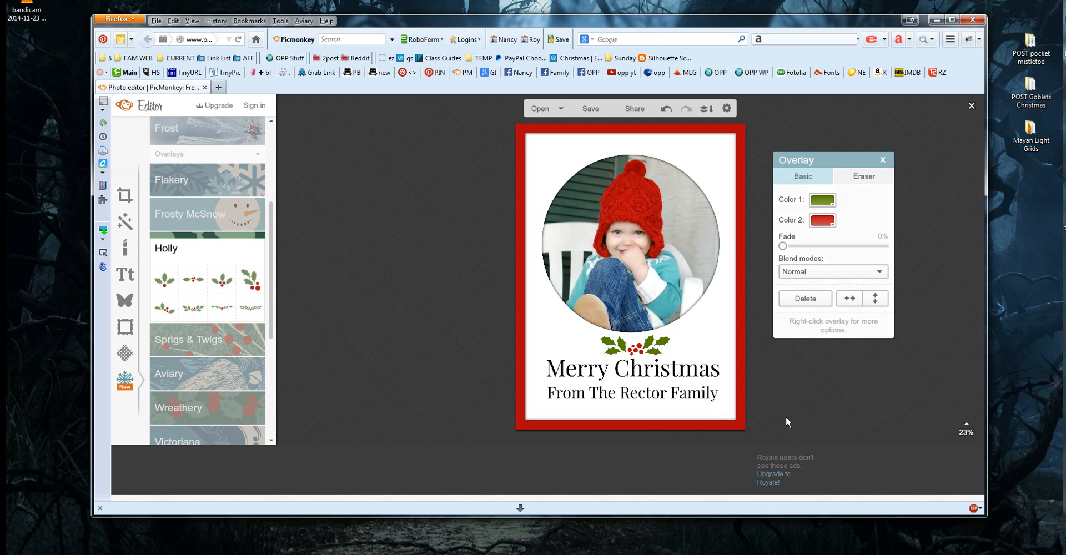
# - Shift the family line and "Merry Christmas" slightly lower to leave more space beneath the holly sprig
pyautogui.click(626, 393)
pyautogui.moveTo(626, 393); pyautogui.dragTo(640, 373)
pyautogui.click(639, 368)
pyautogui.click(837, 398)
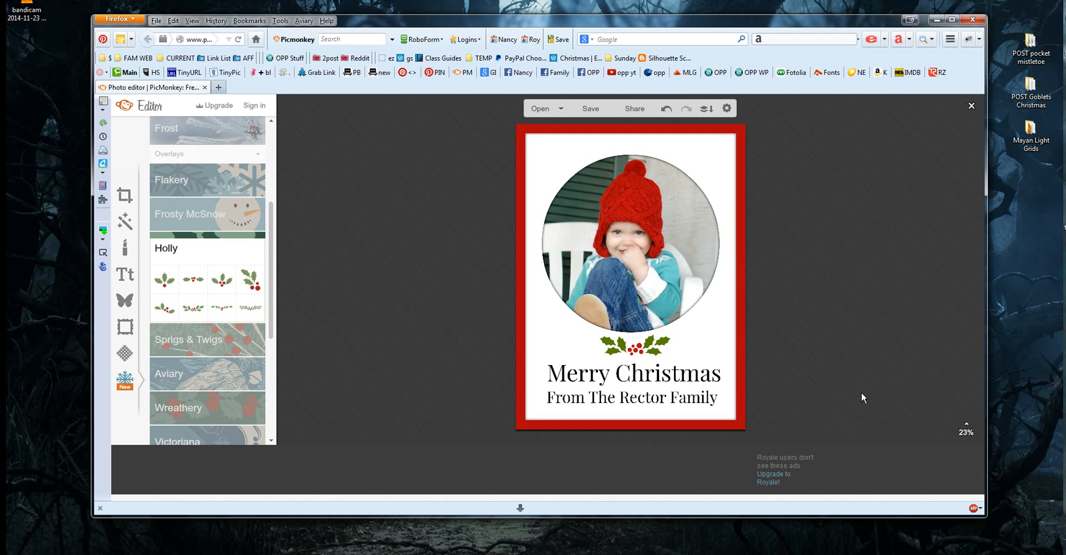
# - Save the card to the desktop as a JPG, naming it with the family's surname followed by ".card"
pyautogui.click(588, 109)
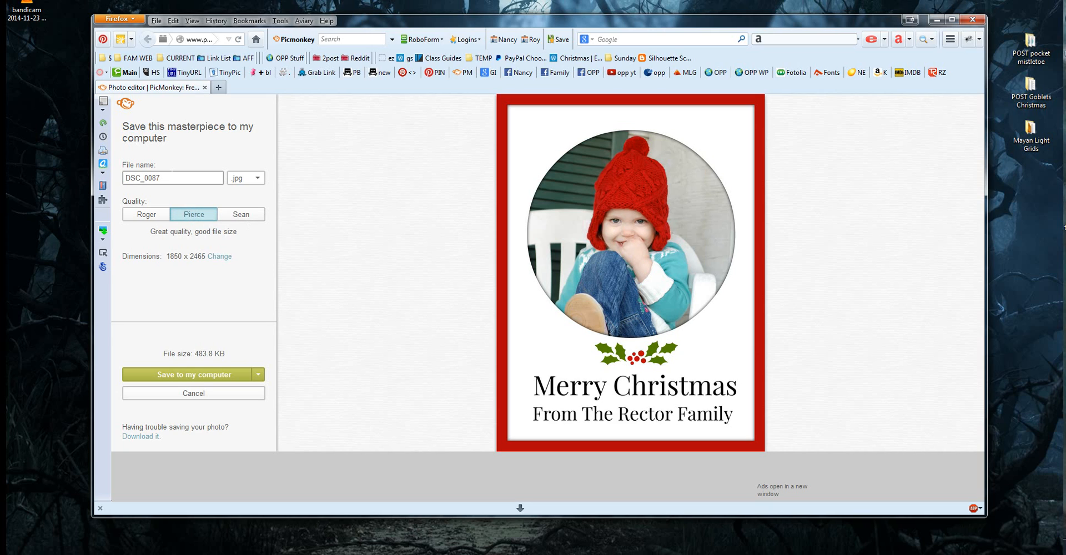
pyautogui.moveTo(166, 177); pyautogui.dragTo(103, 173)
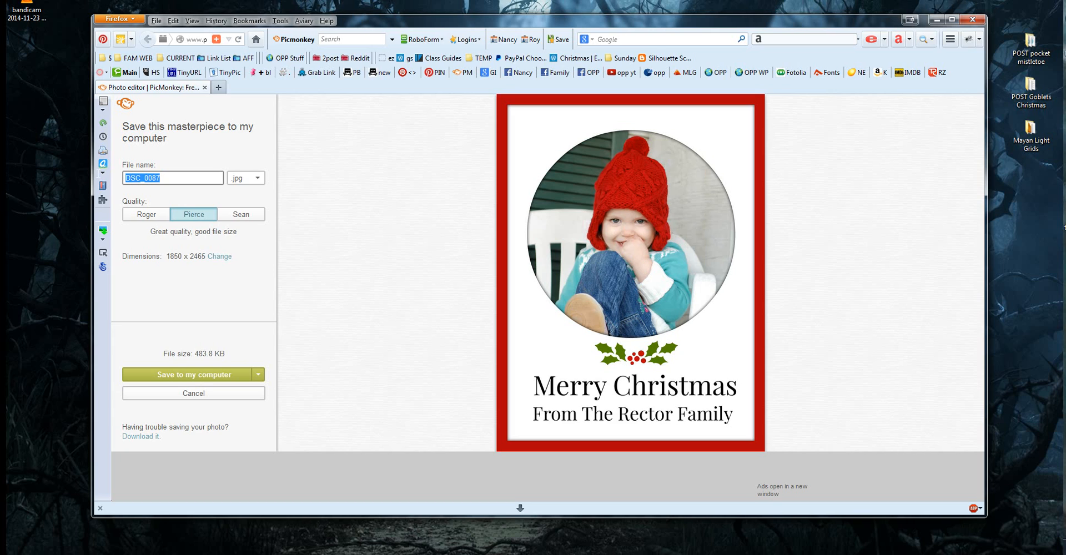
pyautogui.write('rector.card')
pyautogui.click(195, 375)
pyautogui.click(379, 217)
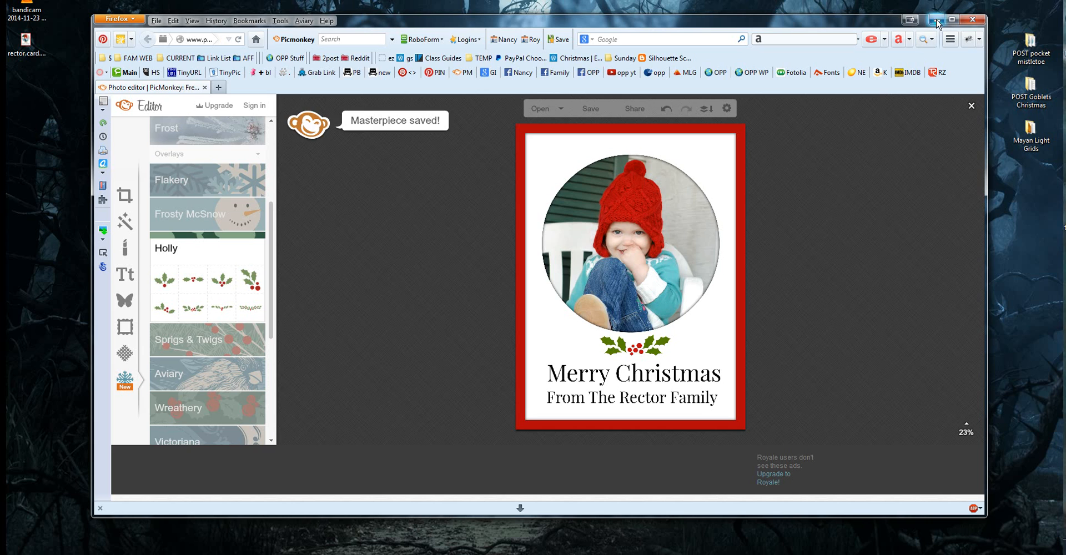
# - Move the saved card file to an open area of the desktop, view it in Windows Photo Viewer and close the viewer
pyautogui.click(937, 20)
pyautogui.moveTo(25, 40); pyautogui.dragTo(490, 146)
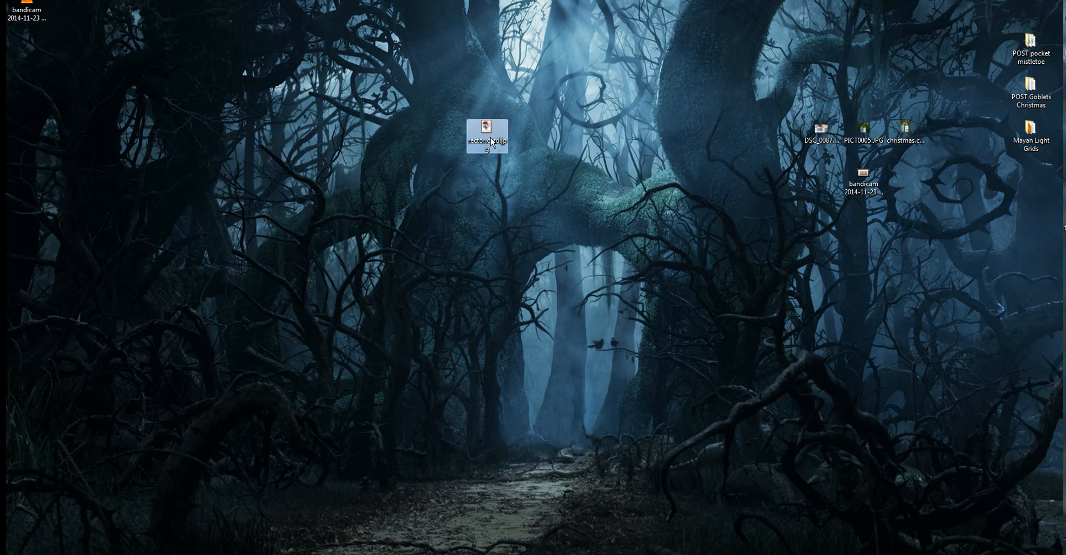
pyautogui.doubleClick(486, 131)
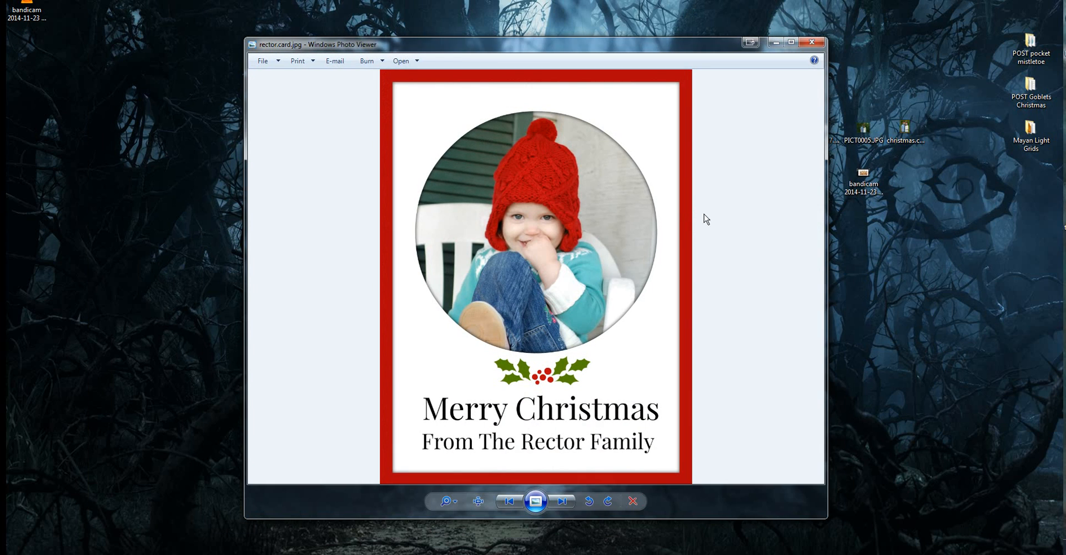
pyautogui.click(813, 44)
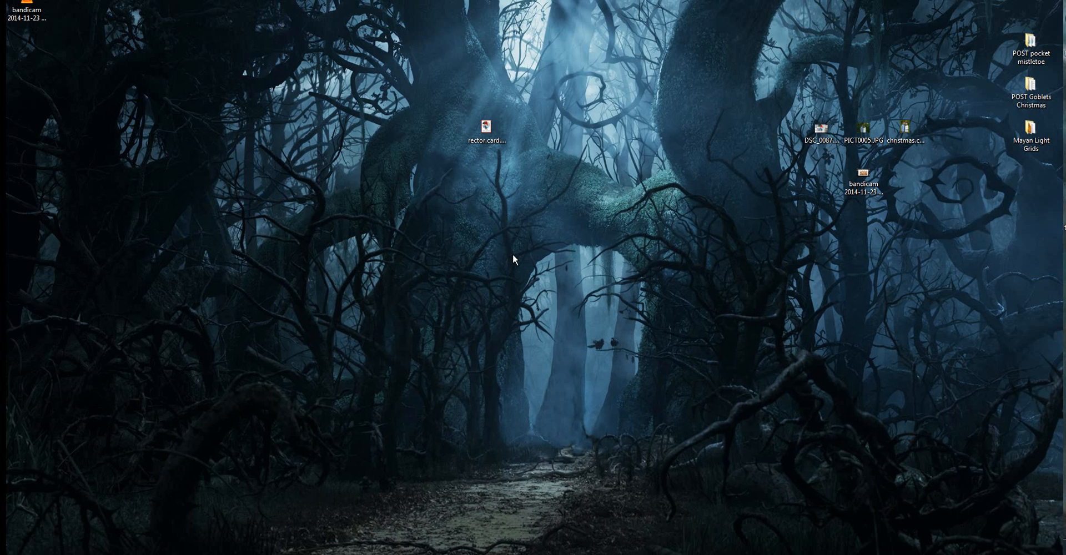